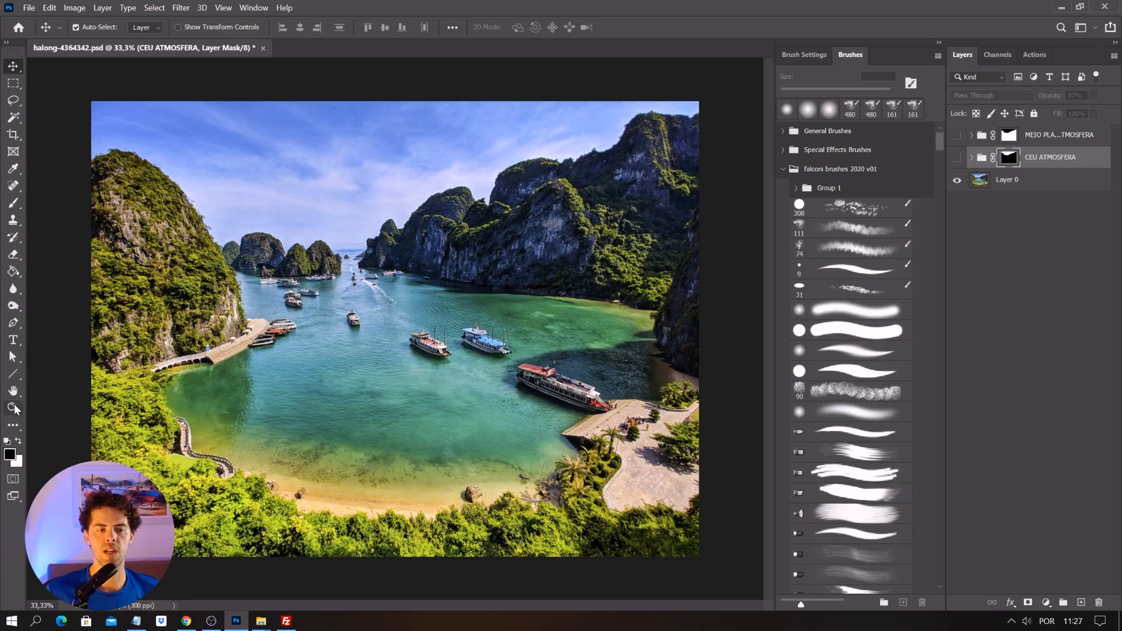
- Show the CEU ATMOSFERA group and examine its GLOW layer and the contents of its ATM subgroup
drag(337, 241, 496, 284)
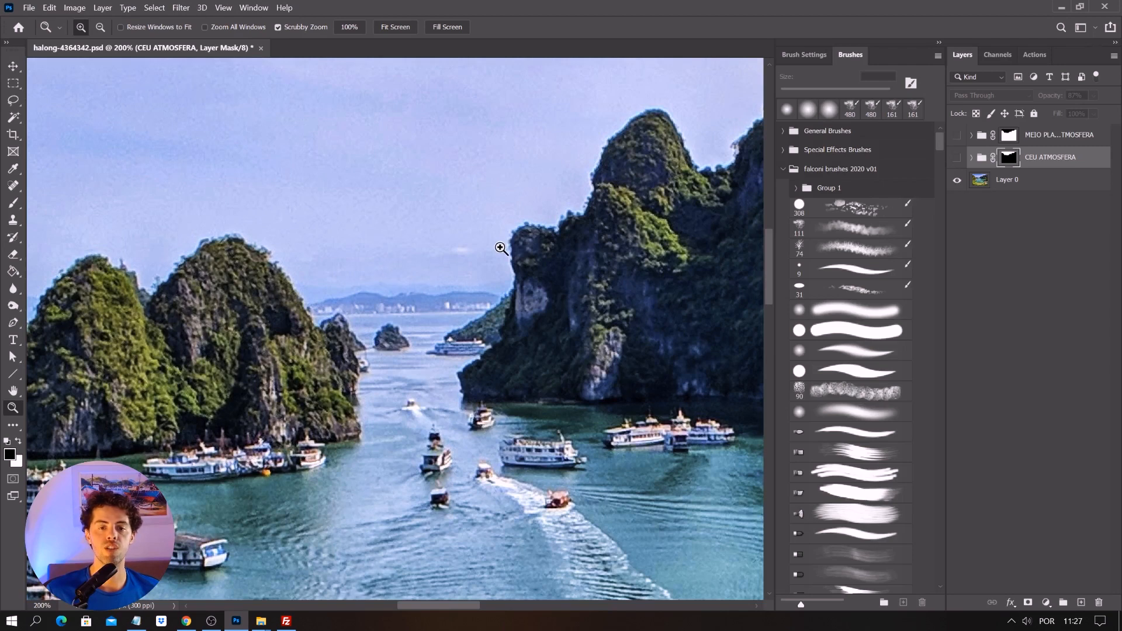
click(957, 157)
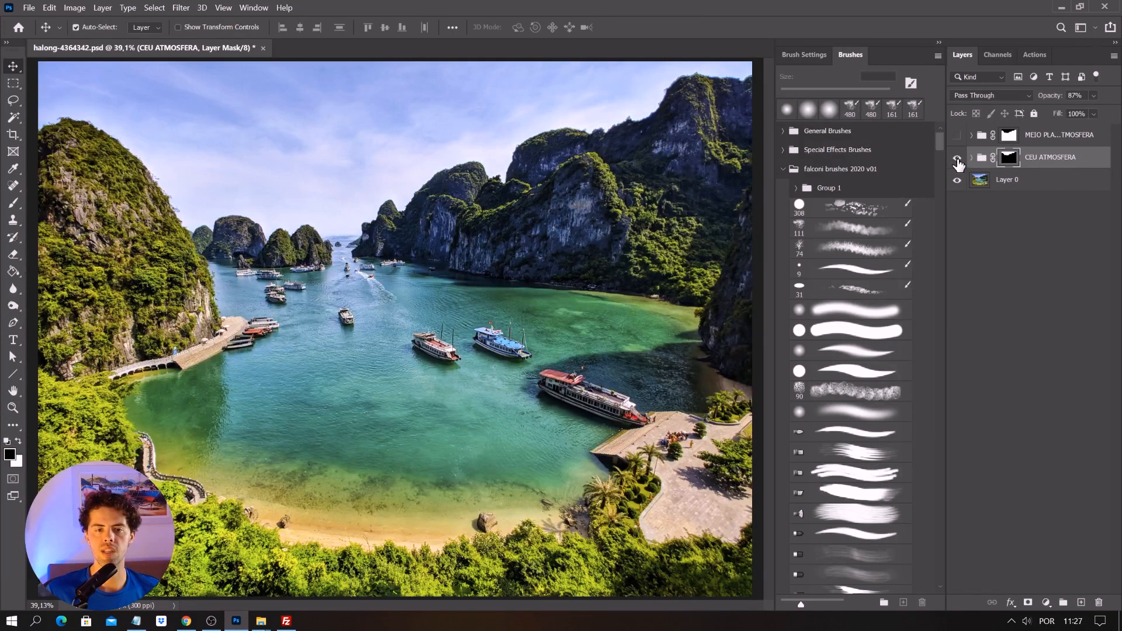
click(971, 157)
click(1046, 250)
click(957, 250)
click(957, 251)
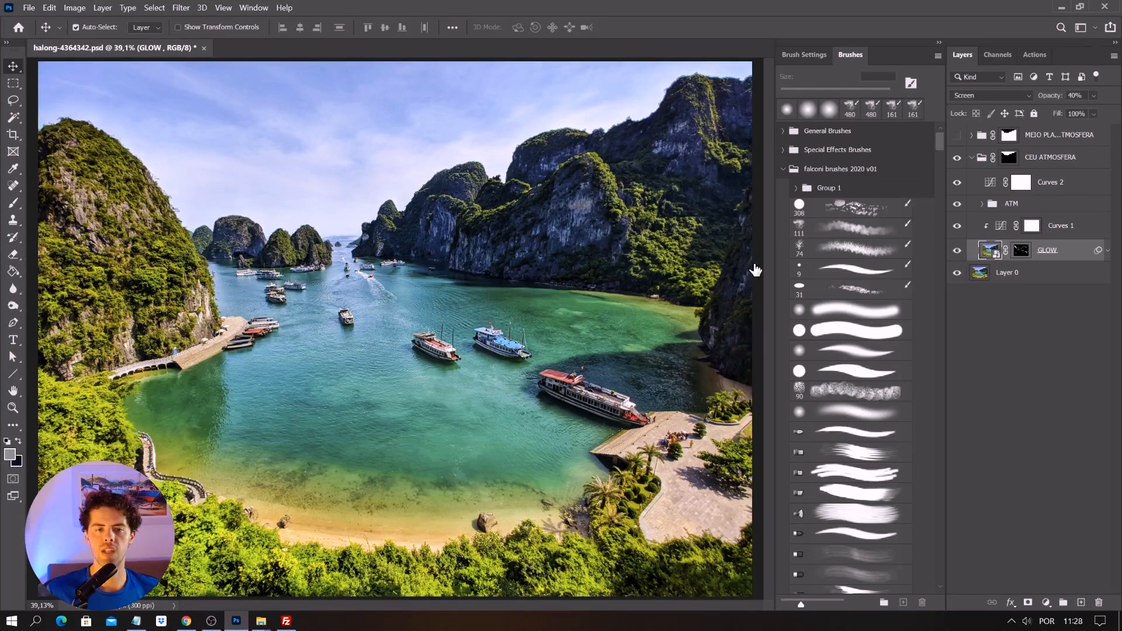
click(982, 203)
click(1049, 232)
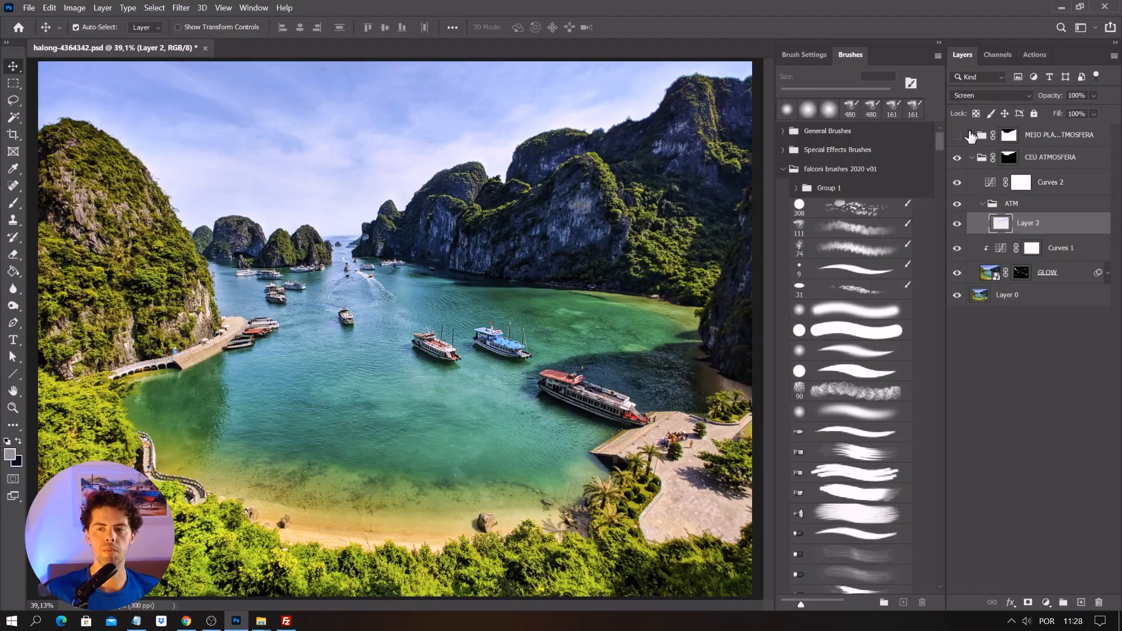
click(971, 157)
- Show the MEIO PLANO ATMOSFERA group and examine its mask, GLOW copy layer and the effect of its ATM copy subgroup
click(957, 135)
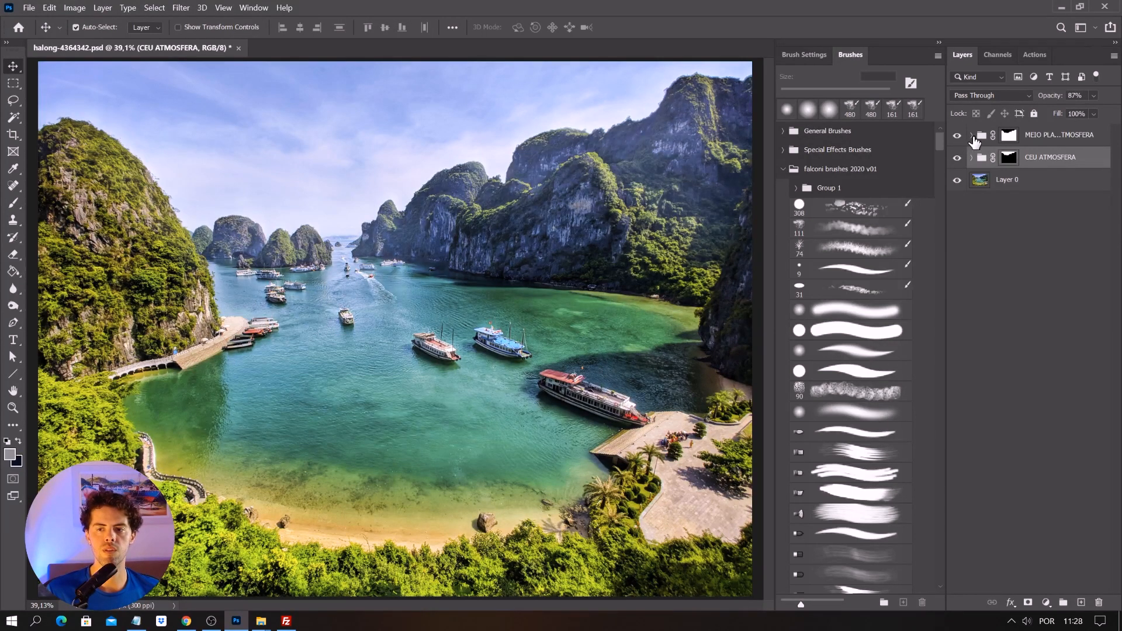
click(972, 135)
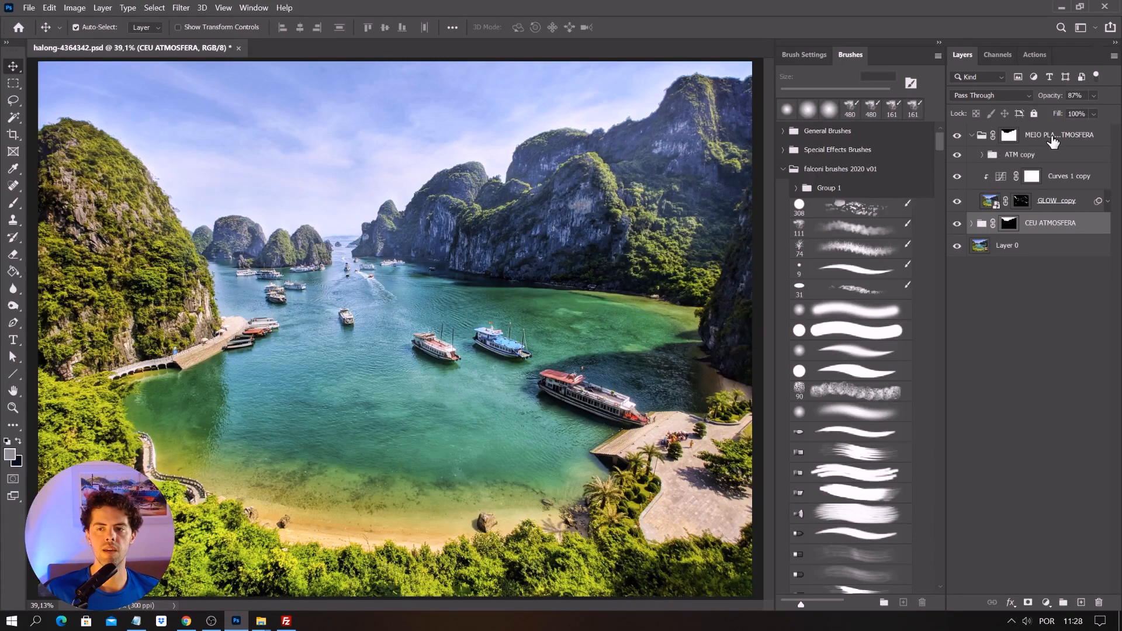
click(1011, 138)
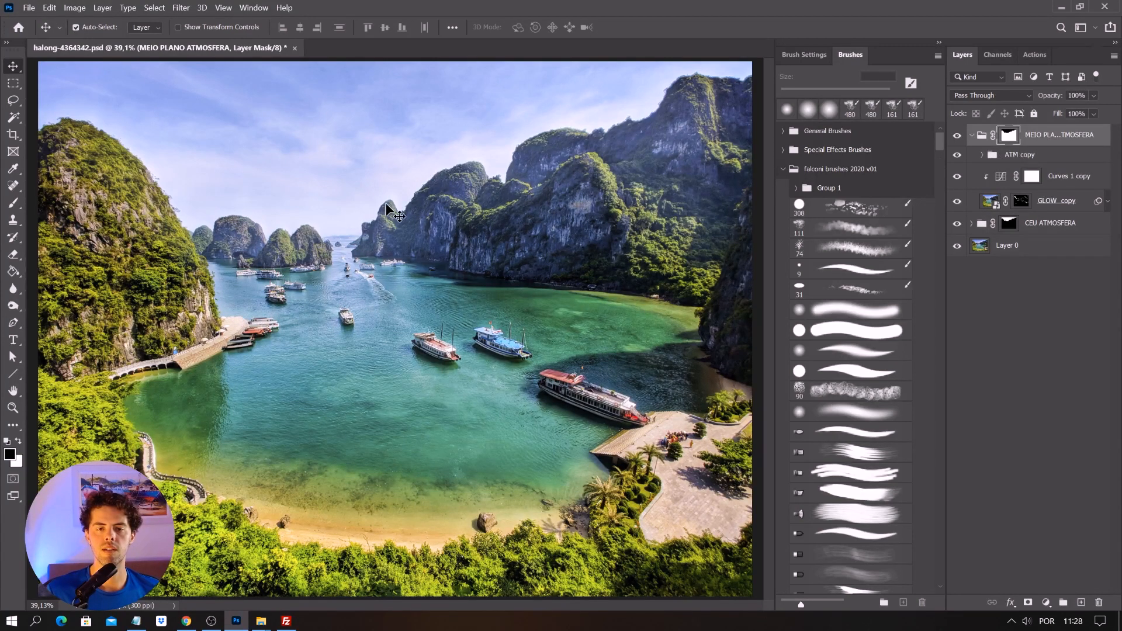
click(1048, 202)
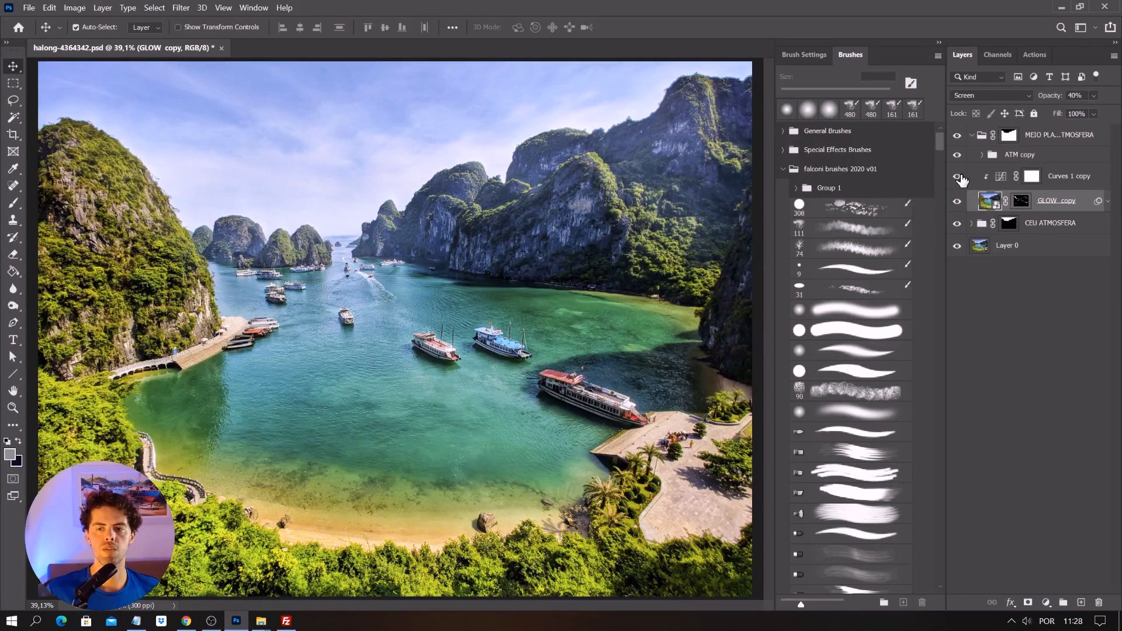
click(959, 155)
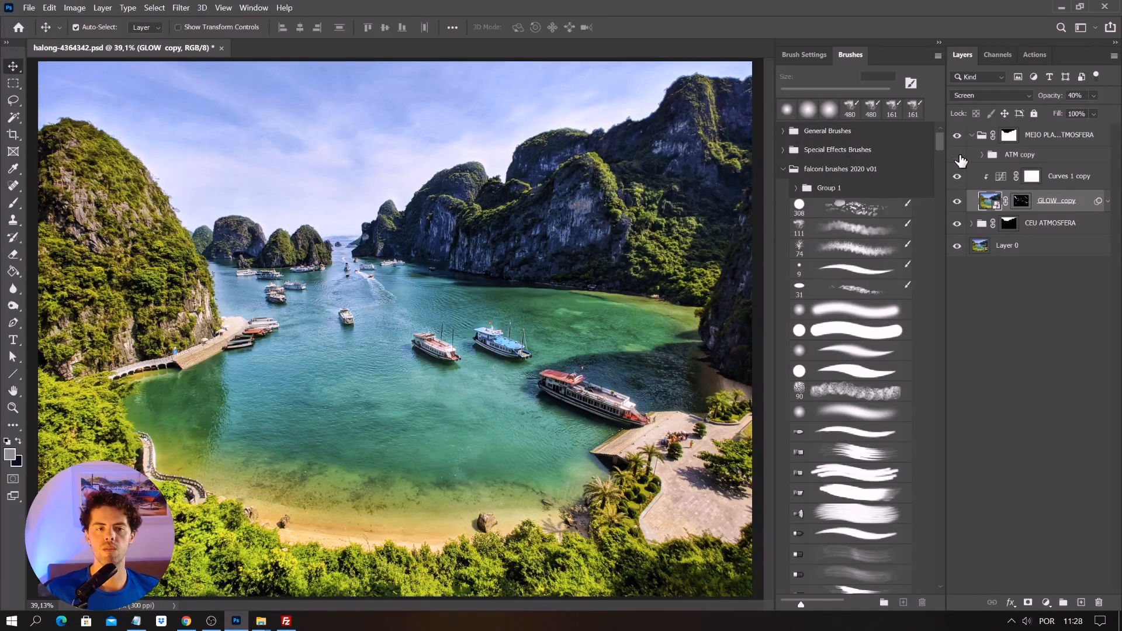
click(958, 155)
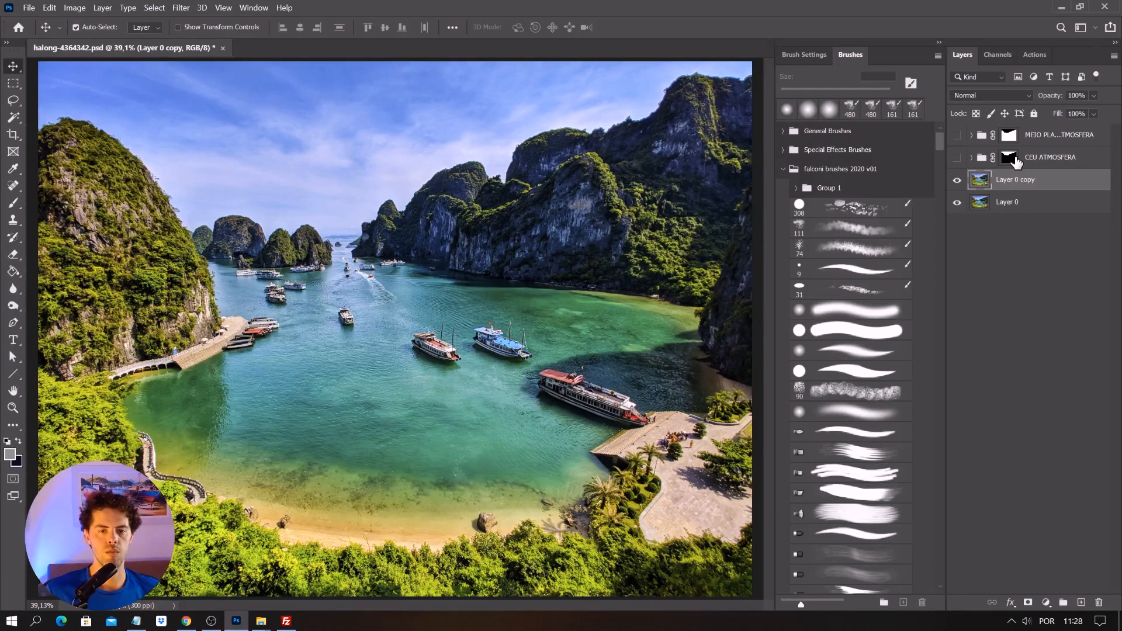
- Rename the duplicated photo layer as BRILHO and the original Layer 0 as BASE
double_click(1015, 180)
text(G)
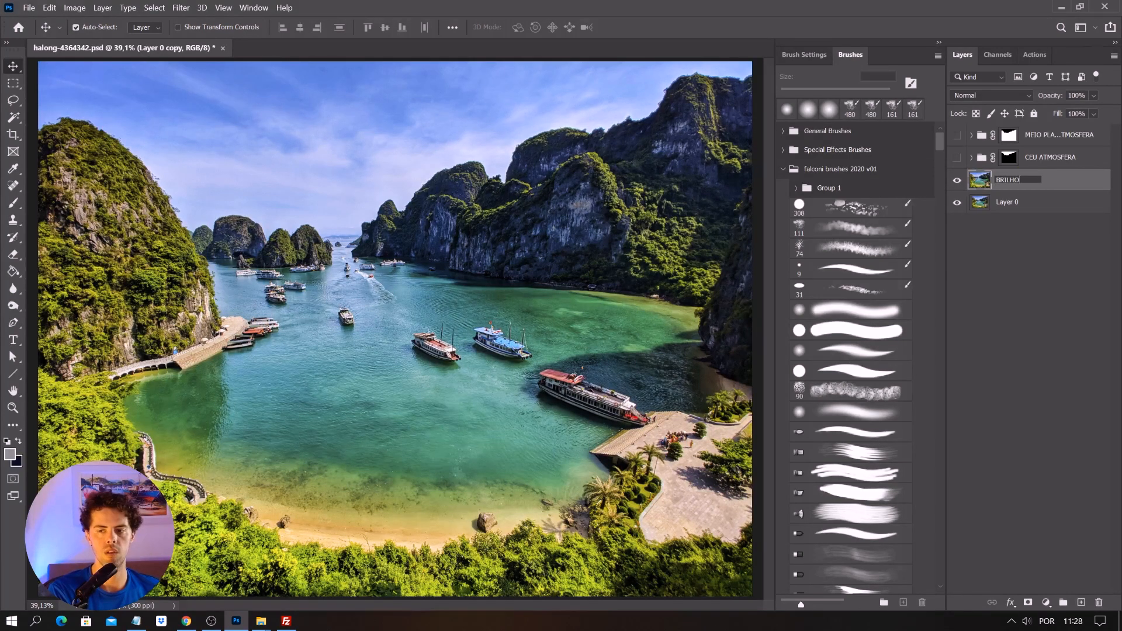
text(RILHO)
key(Return)
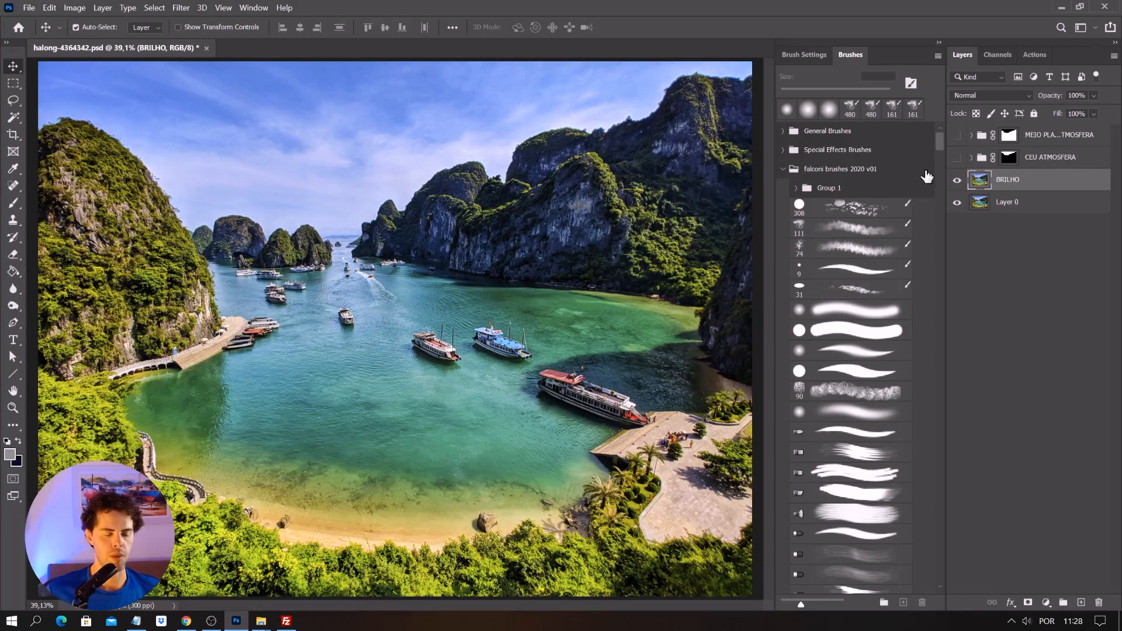
double_click(1006, 203)
text(BASE)
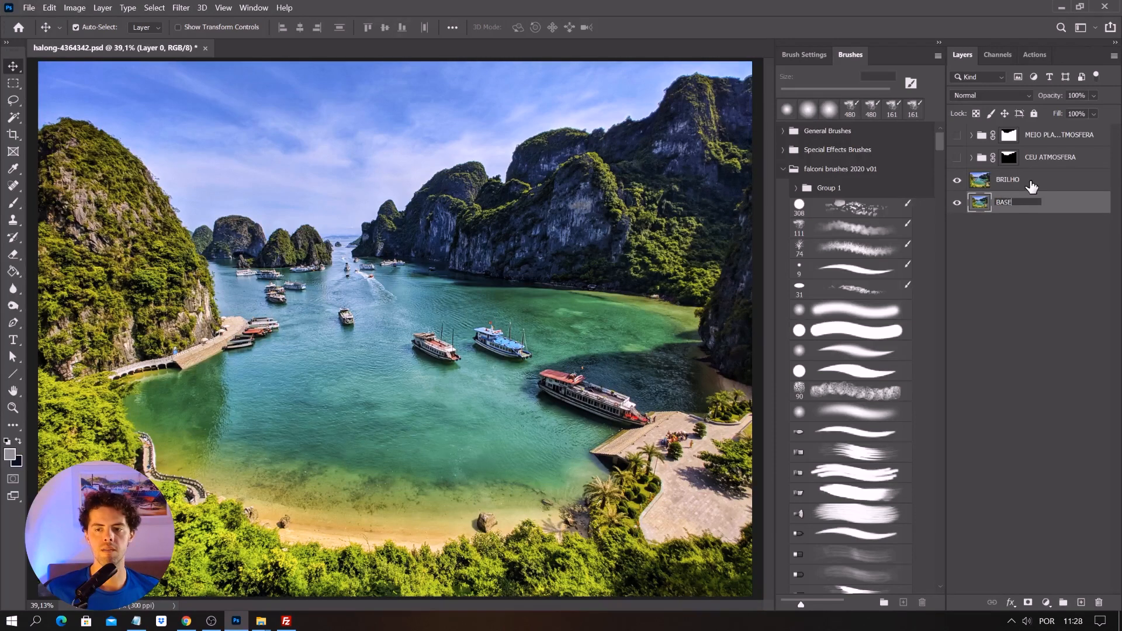
click(975, 186)
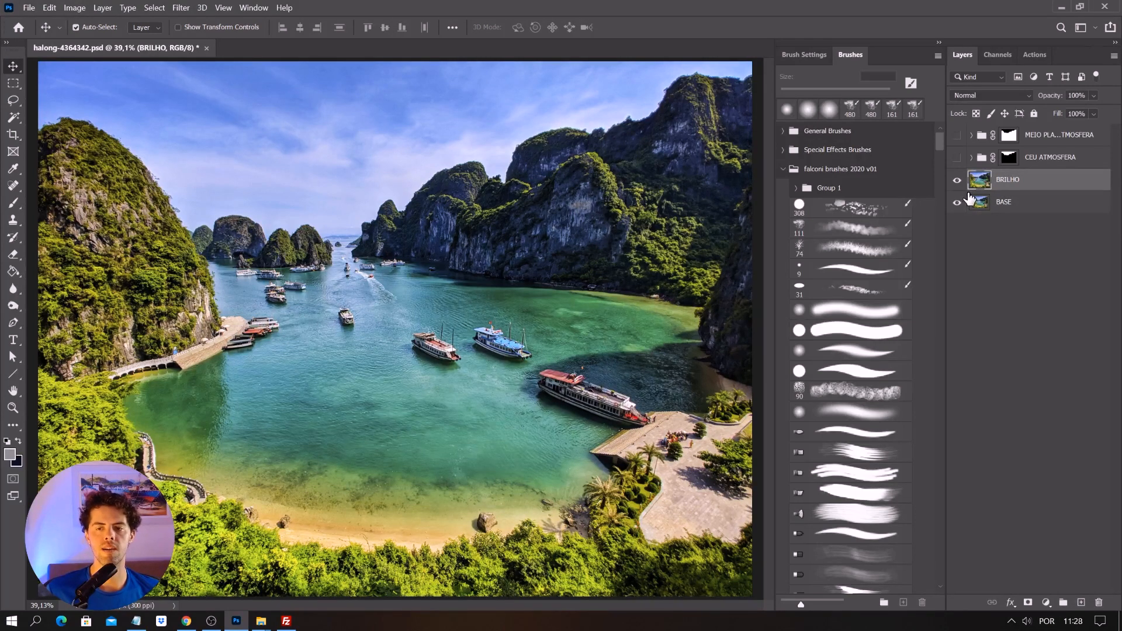
- Convert the BRILHO layer to a smart object and apply a Gaussian Blur with a radius of 15 pixels
right_click(1011, 186)
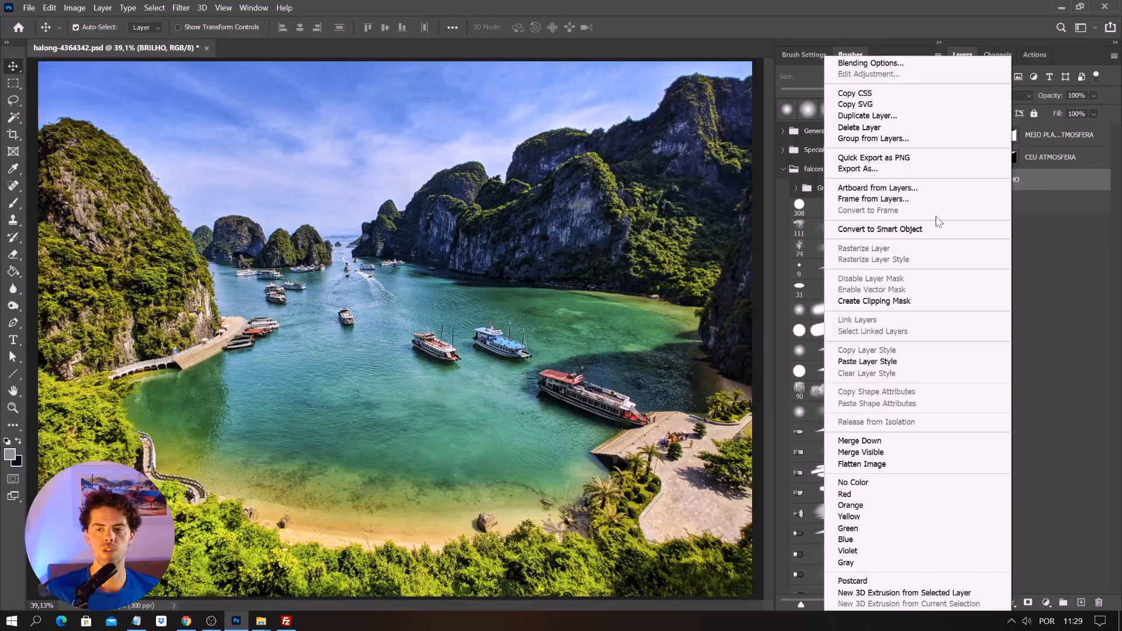
click(916, 229)
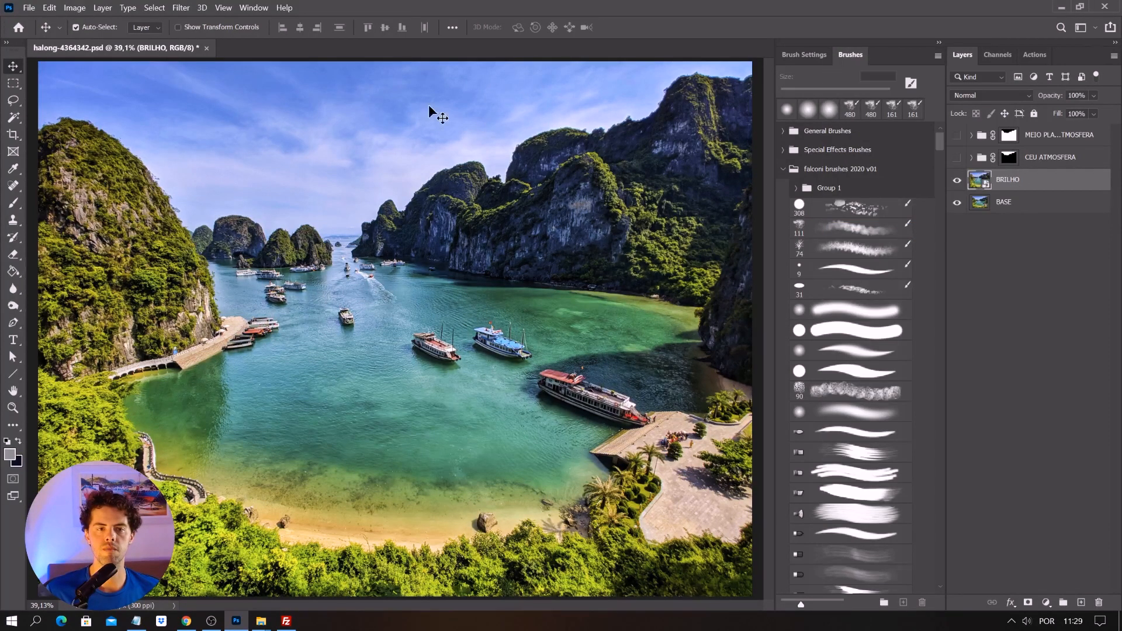
click(180, 8)
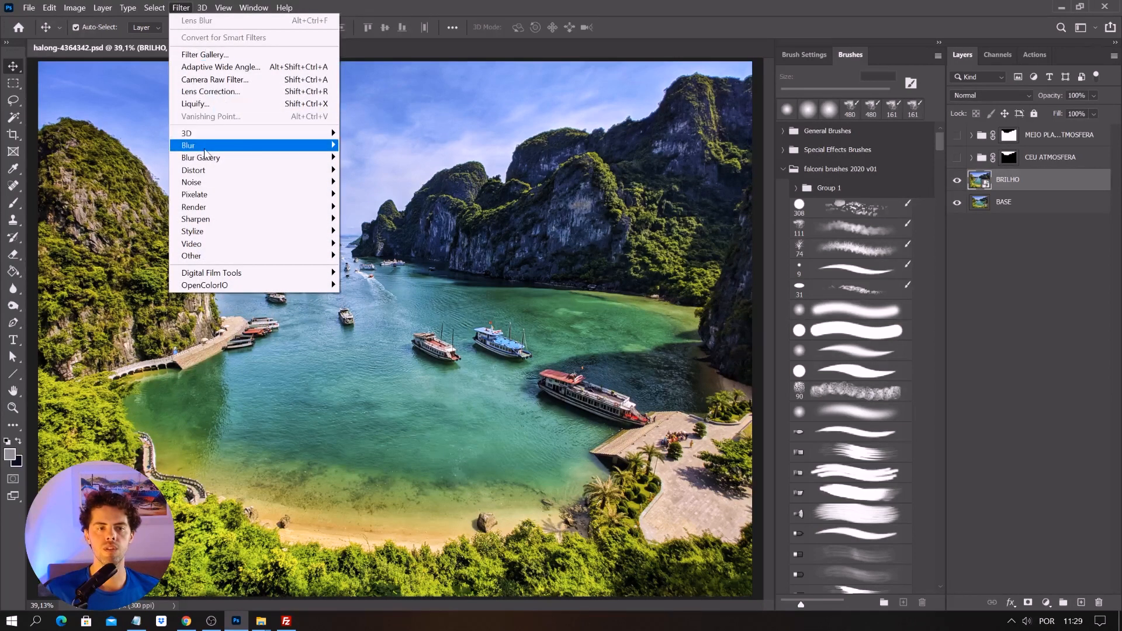
mouse_move(323, 149)
click(374, 195)
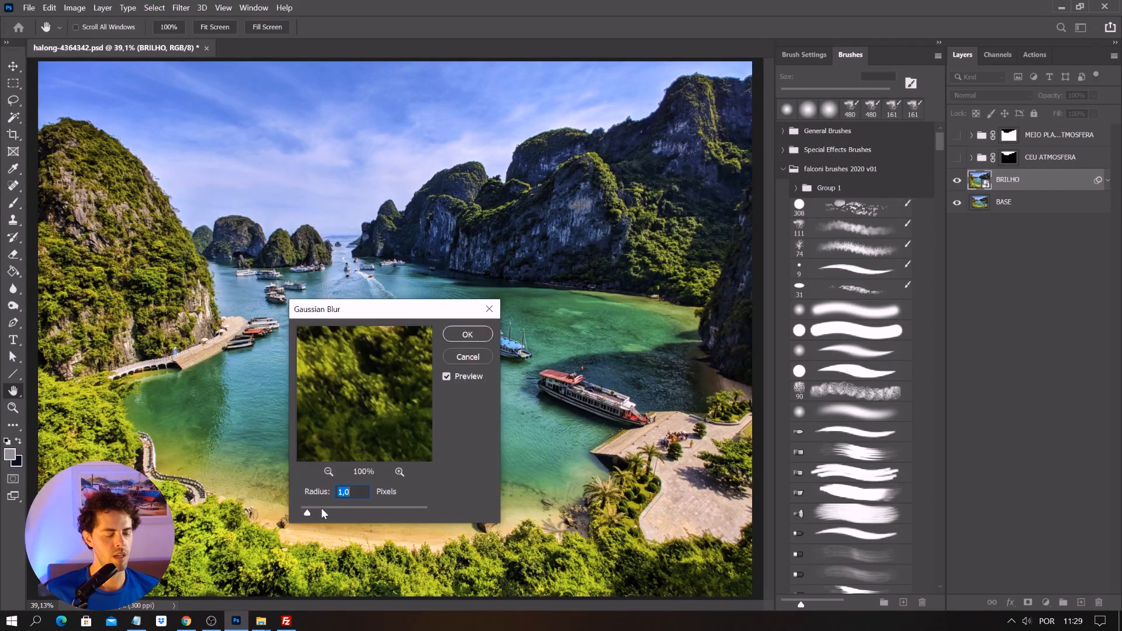
text(15)
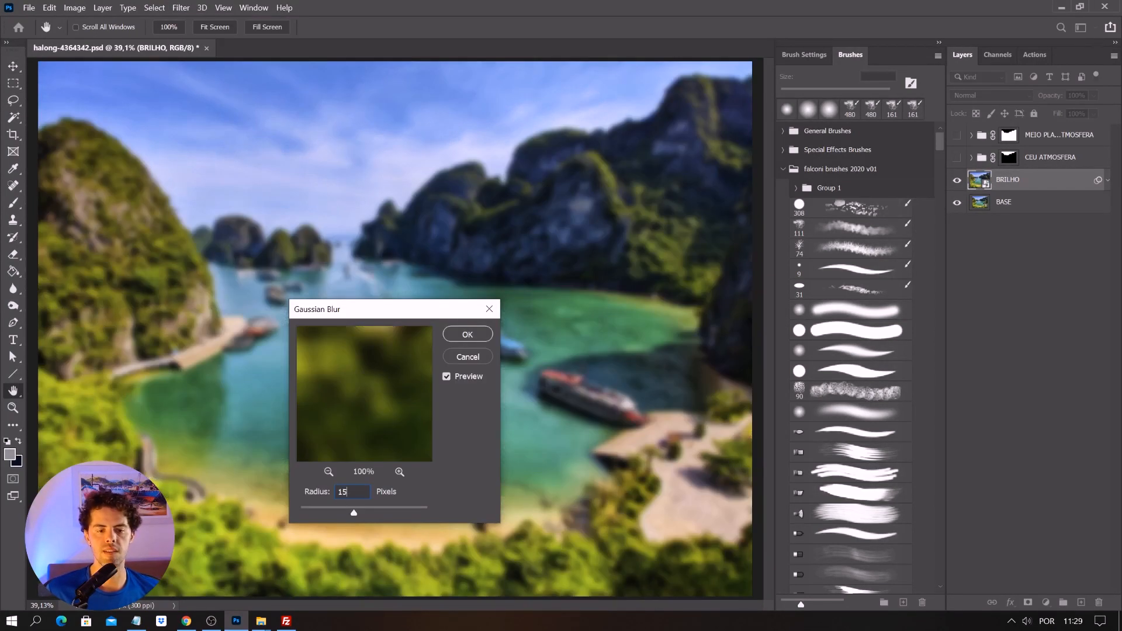
click(468, 334)
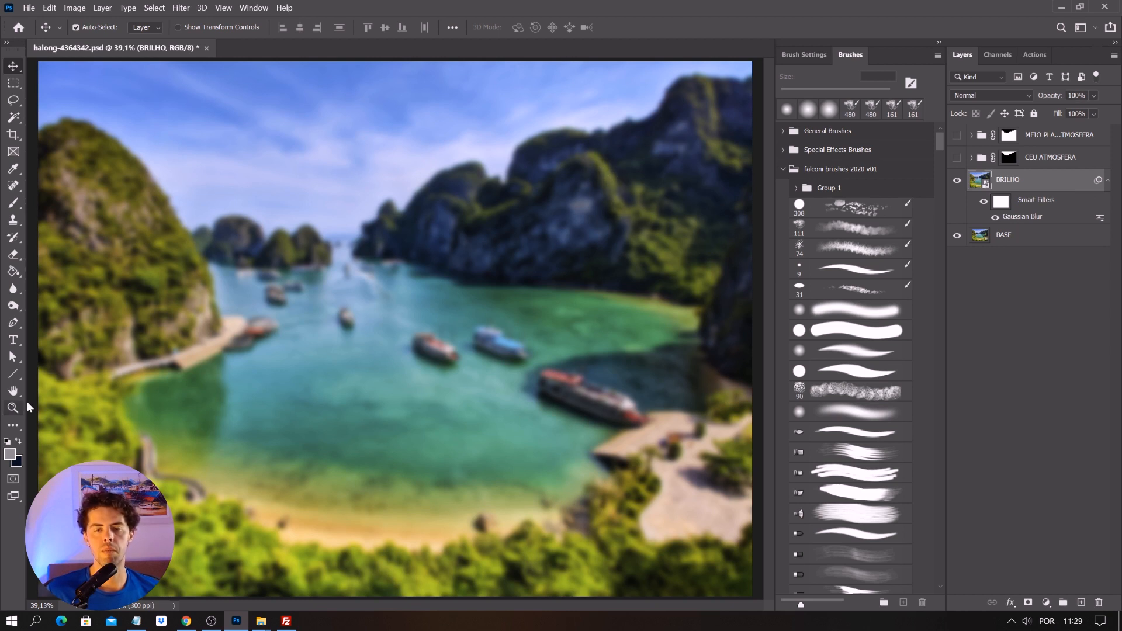
- Compare the mountain up close with the blurred BRILHO layer shown and hidden
click(13, 407)
drag(631, 188, 640, 149)
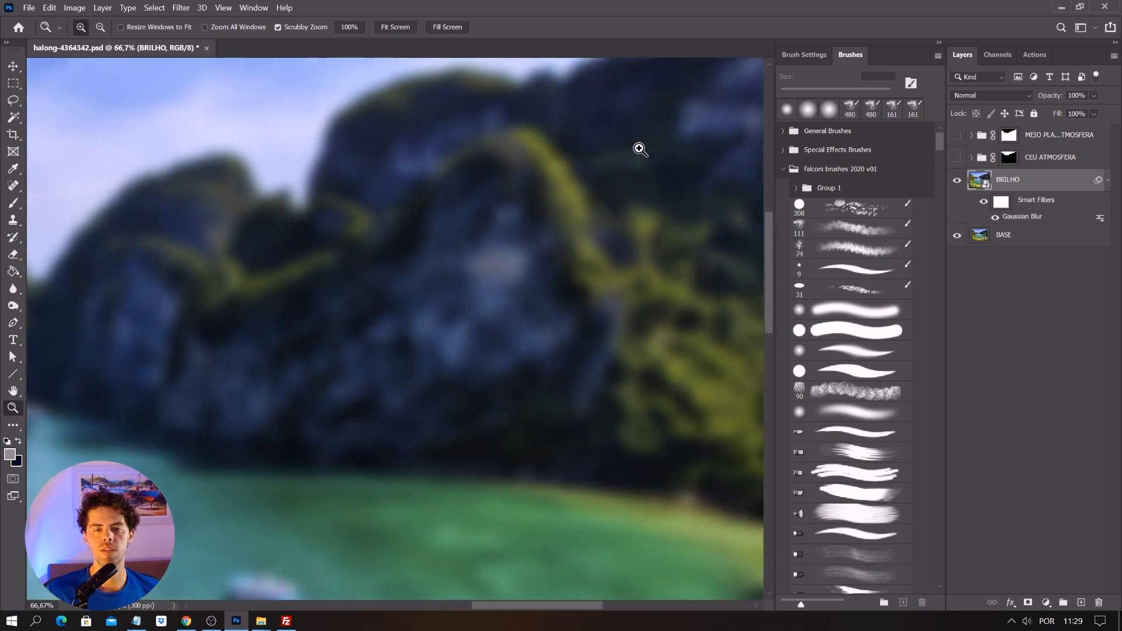
click(627, 136)
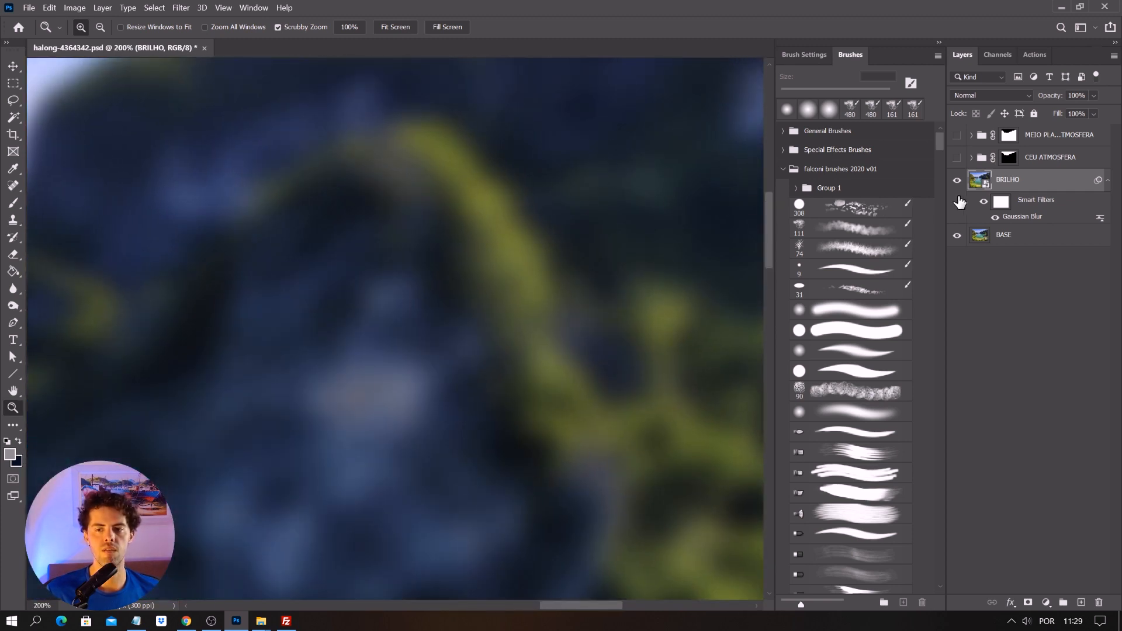
click(957, 183)
click(957, 183)
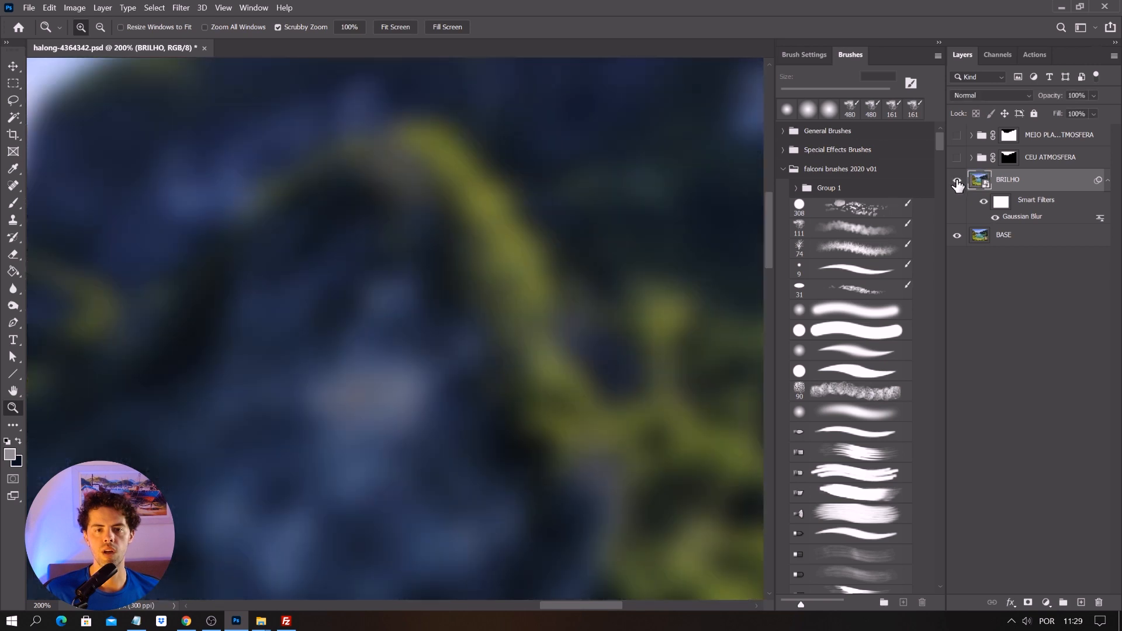
click(957, 182)
click(957, 183)
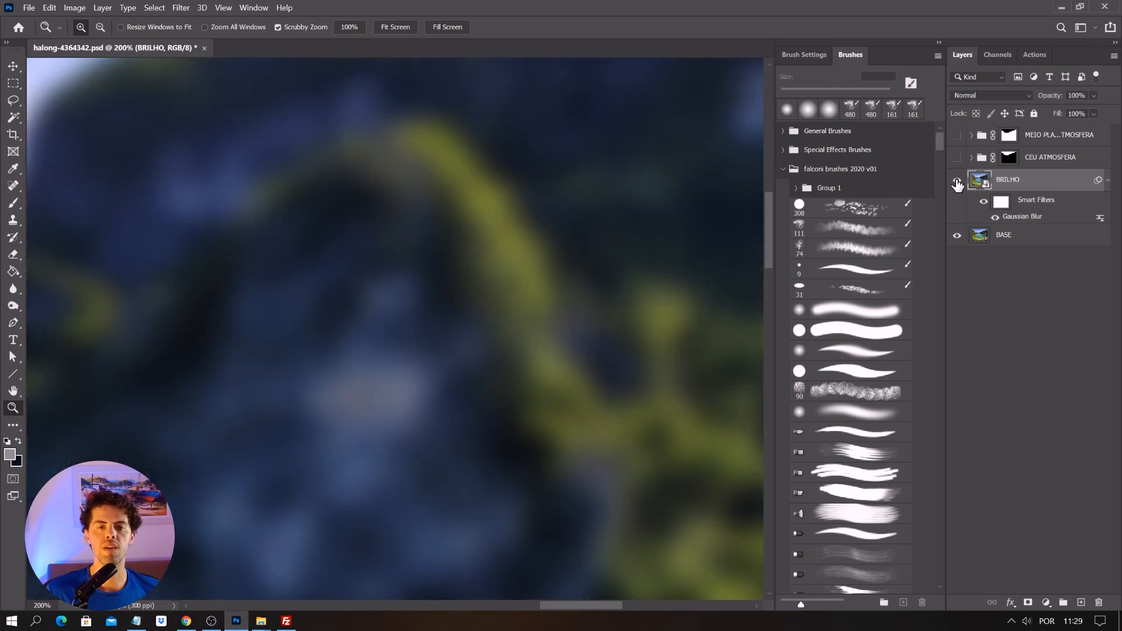
- Set the BRILHO layer's blend mode to Screen and compare the image with and without it
click(1018, 94)
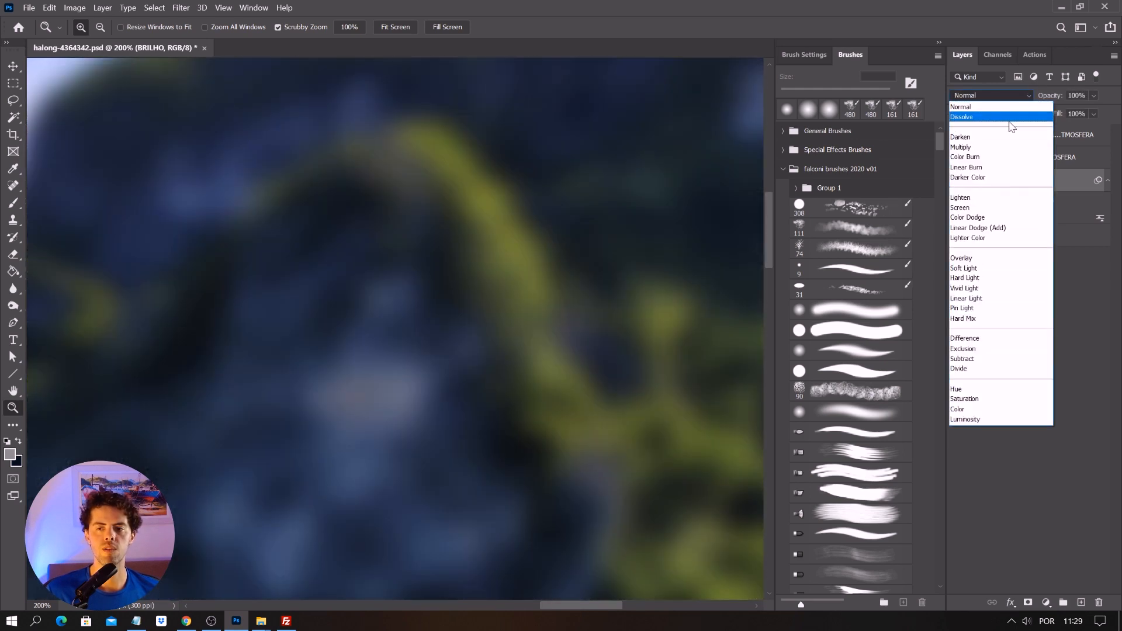
click(994, 209)
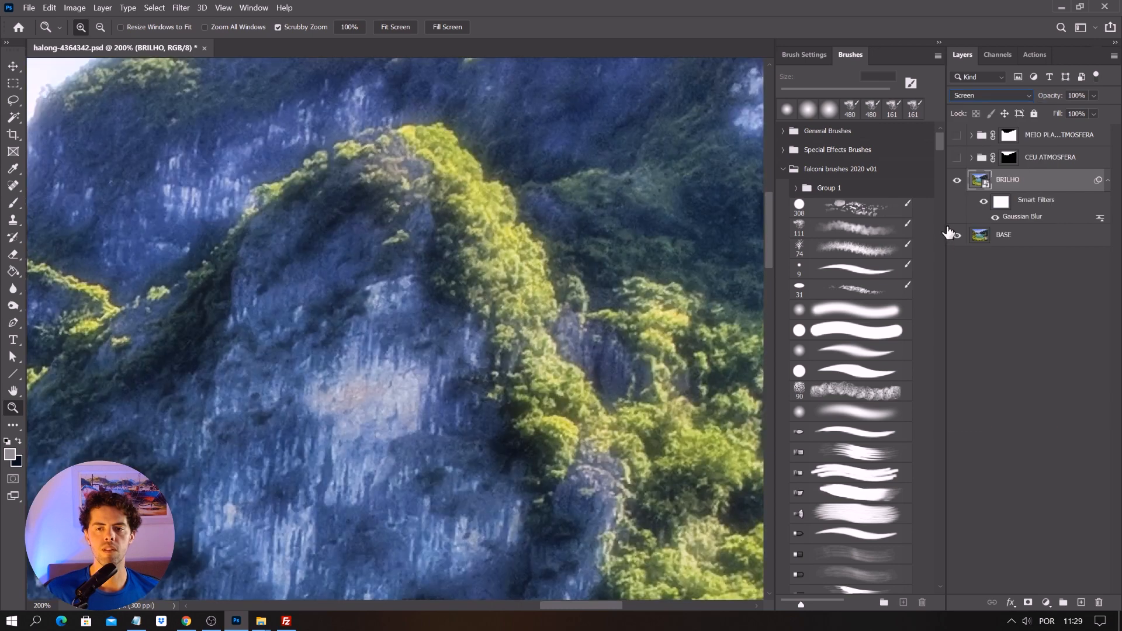
click(959, 183)
click(958, 182)
click(959, 182)
click(958, 183)
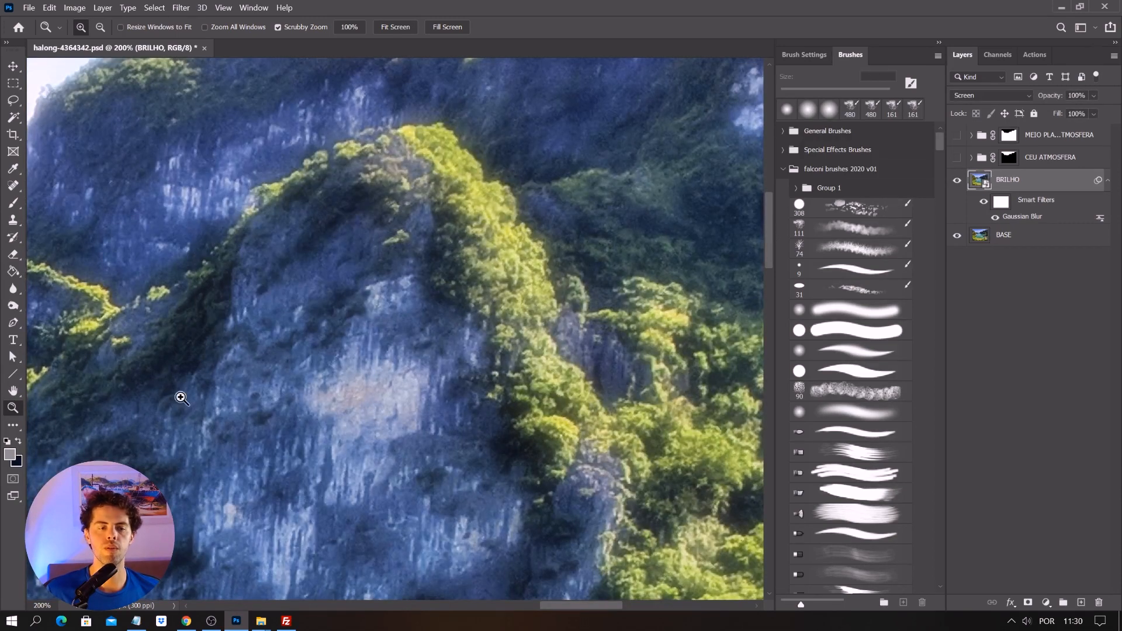
right_click(374, 341)
click(386, 350)
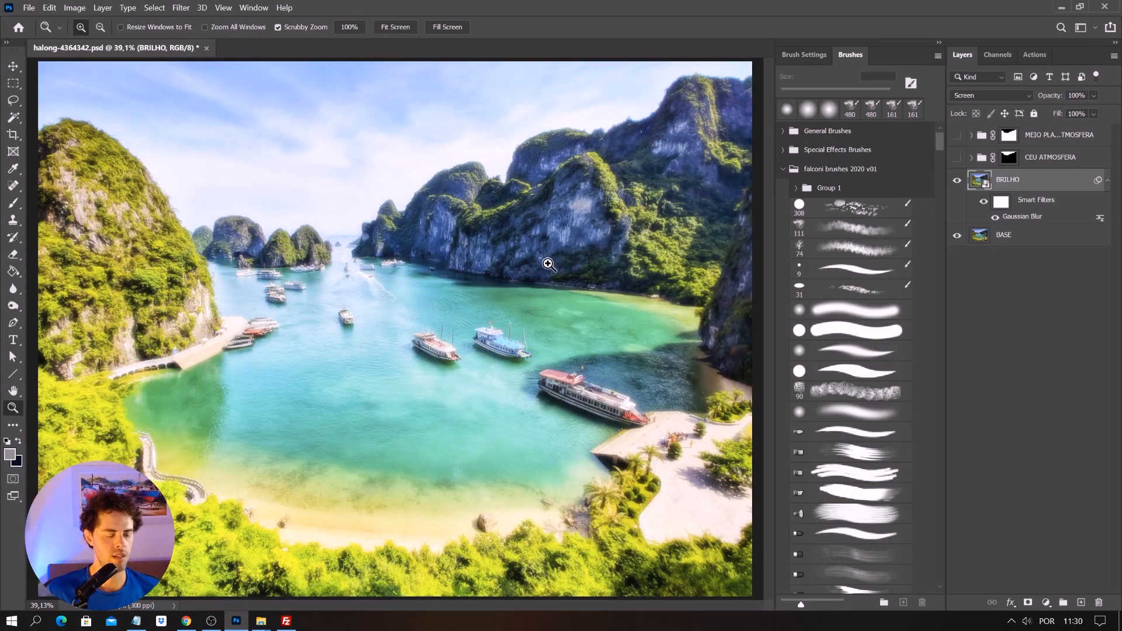
key(v)
key(alt+v)
click(697, 33)
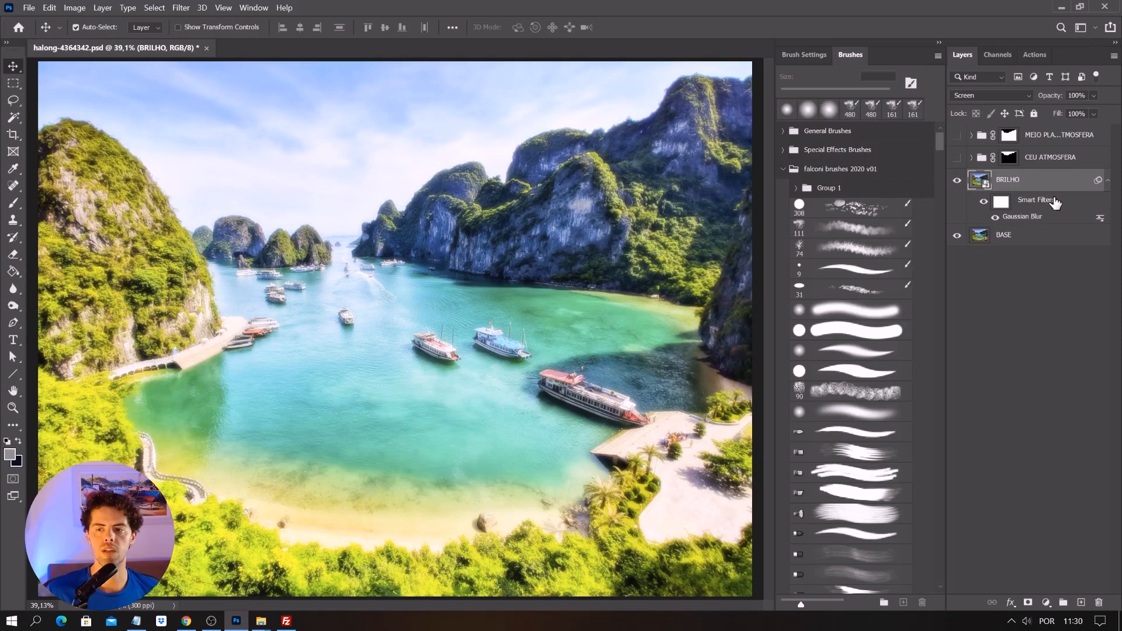
- Lower the BRILHO layer's opacity to 40% and compare the image with and without the glow
click(1040, 98)
text(40)
key(Return)
key(z)
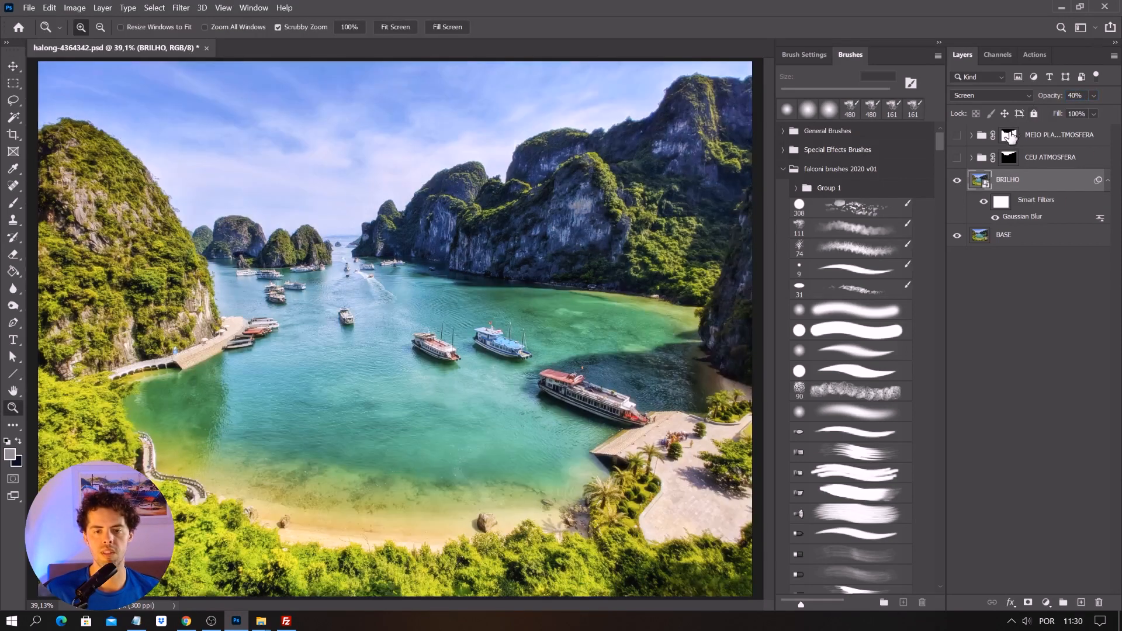
click(957, 182)
click(957, 181)
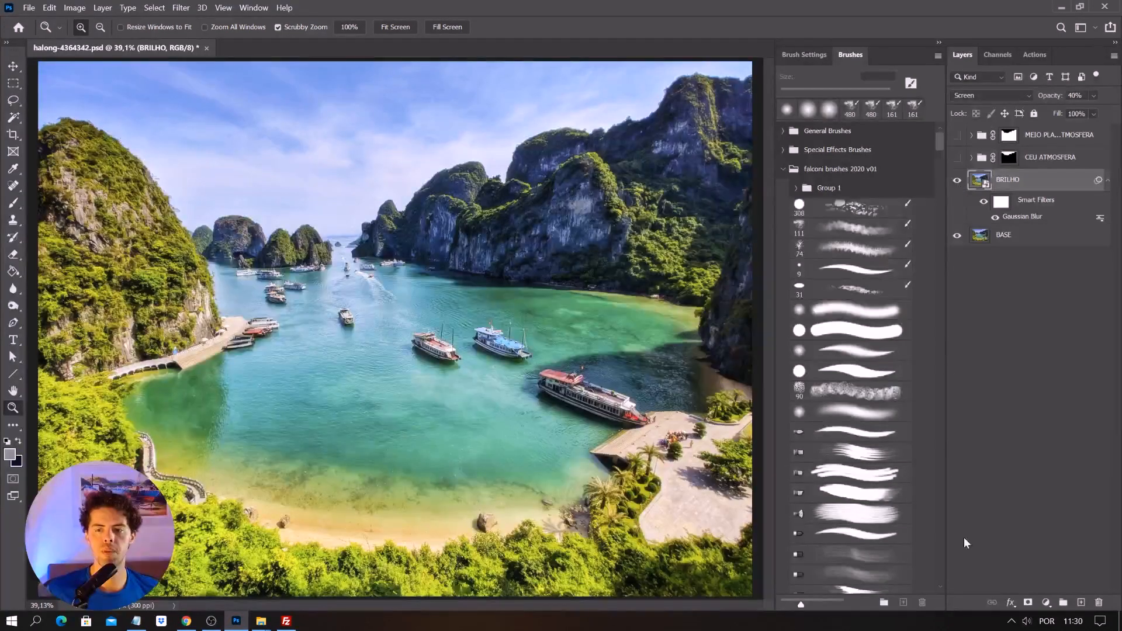
- Add a layer mask to BRILHO and invert it to black to hide the glow
click(1028, 602)
key(x)
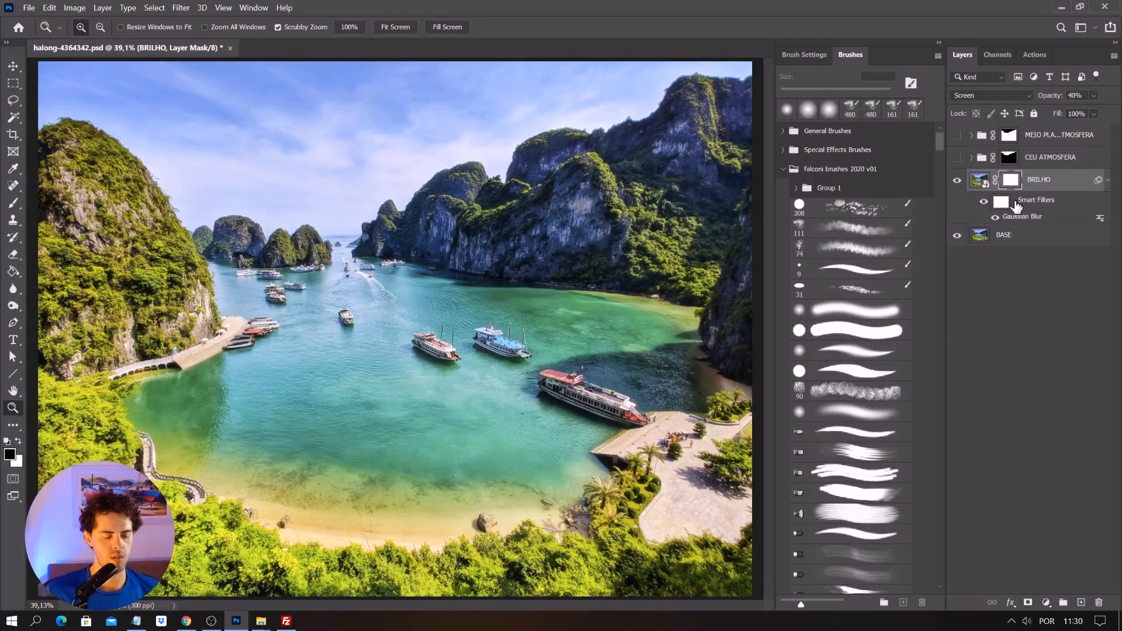
key(ctrl+i)
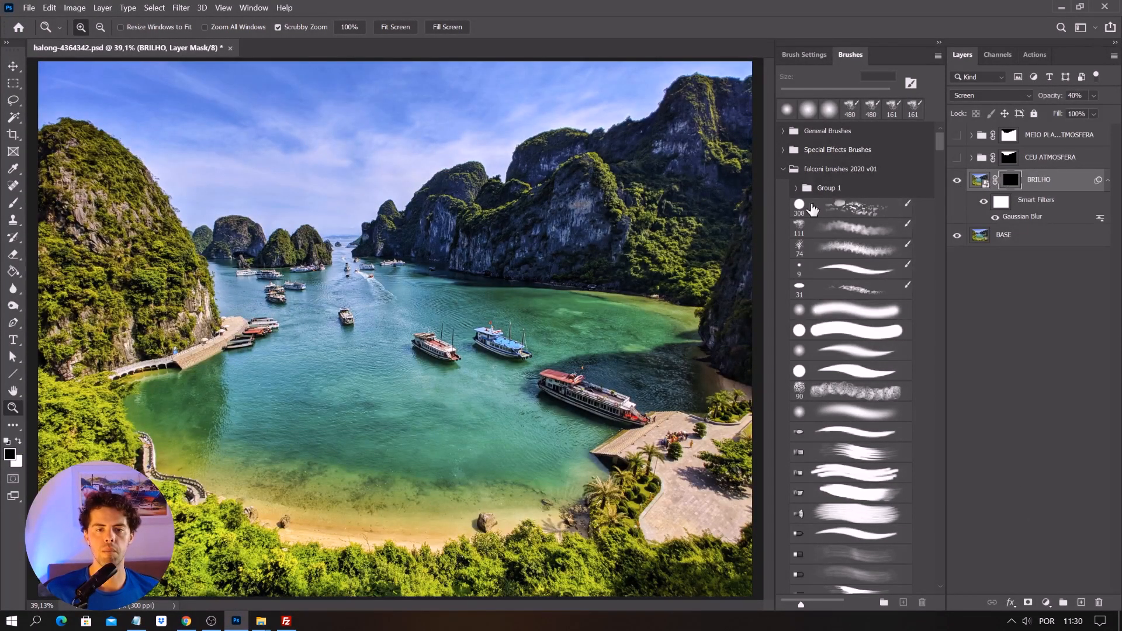
- Set up the Brush tool with white as the foreground color and 40% opacity
click(13, 204)
click(18, 441)
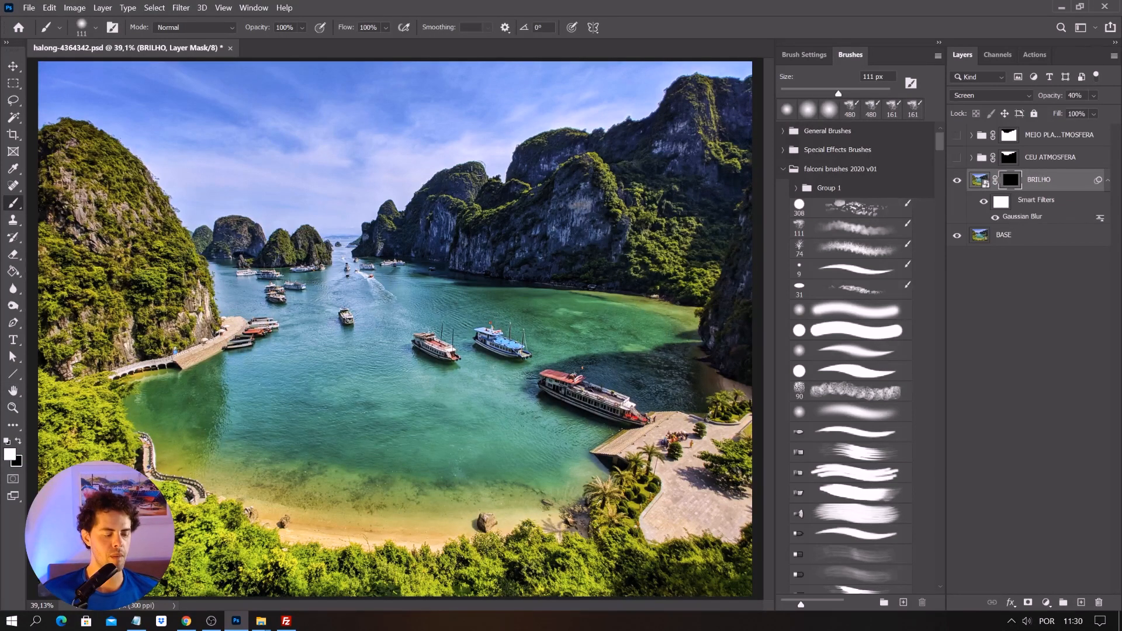
key(Return)
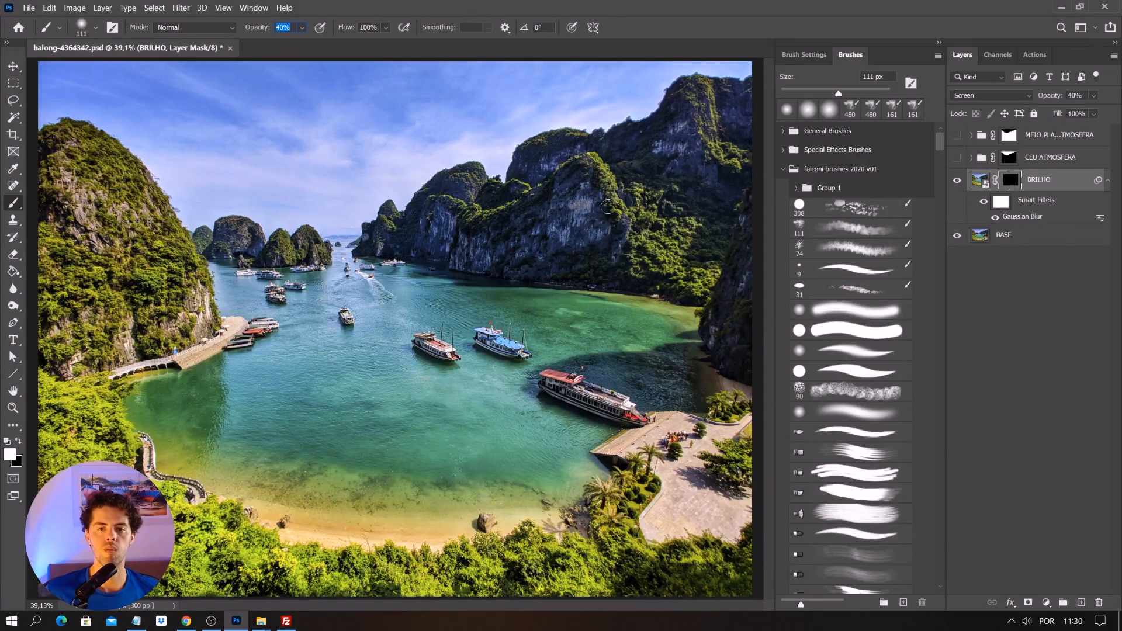
- Raise the BRILHO layer's opacity to 100% and dab white on its mask over the right-hand mountains to reveal glow
drag(596, 151, 603, 161)
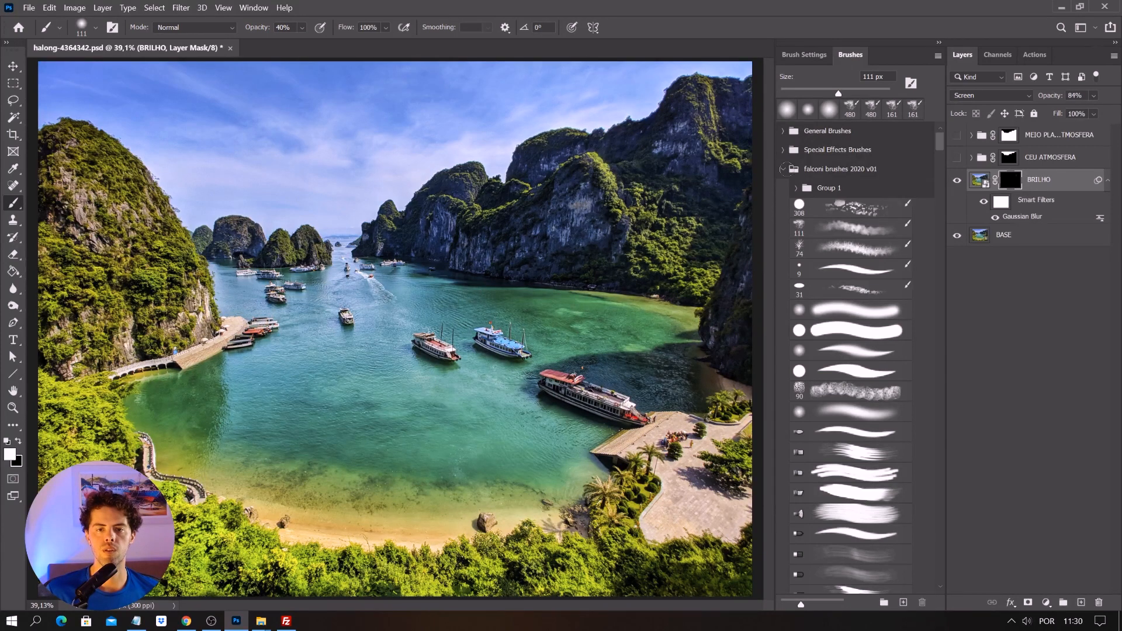
click(1094, 113)
drag(1114, 114, 1116, 113)
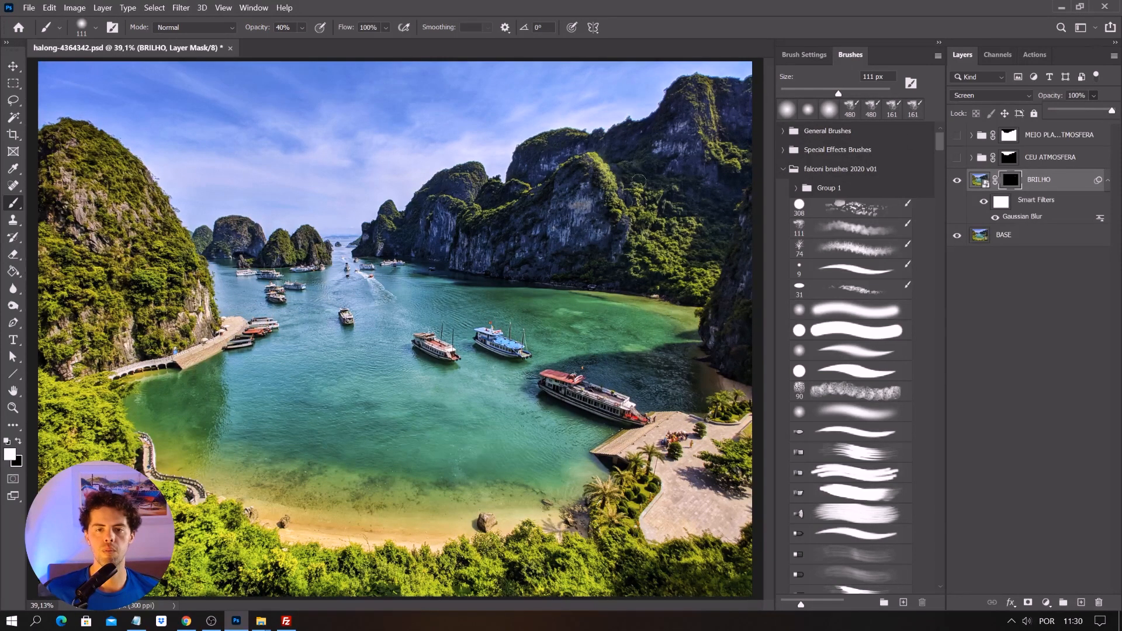
click(712, 89)
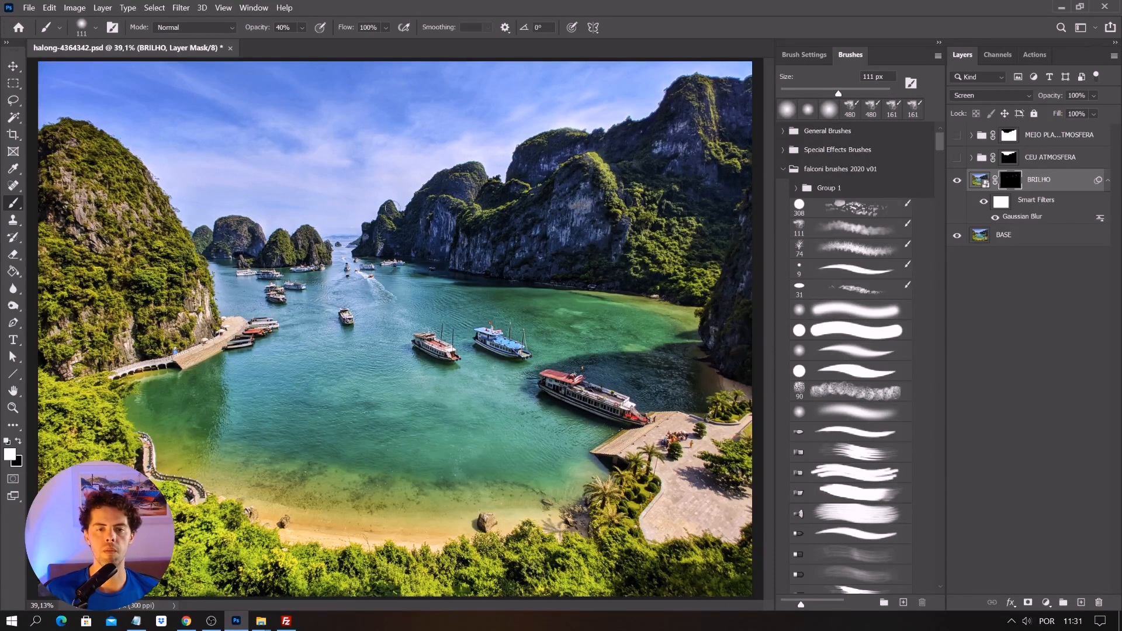
- Reduce the brush size to 59 px and paint glow into the BRILHO mask on the water below the right-hand cliffs
click(13, 407)
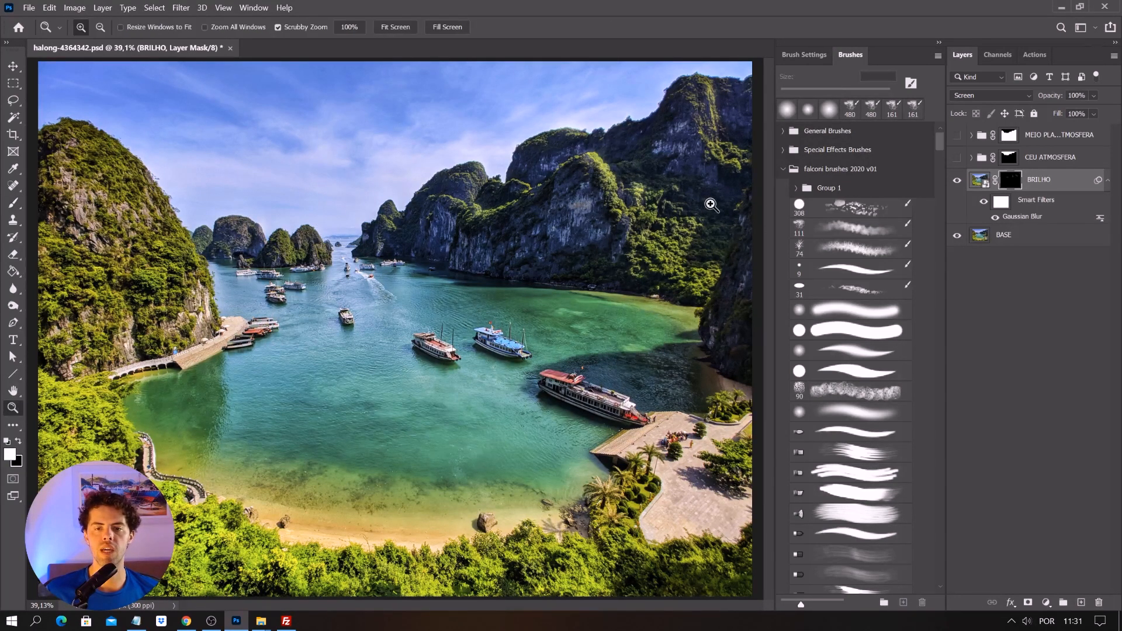
click(705, 197)
click(692, 195)
click(664, 181)
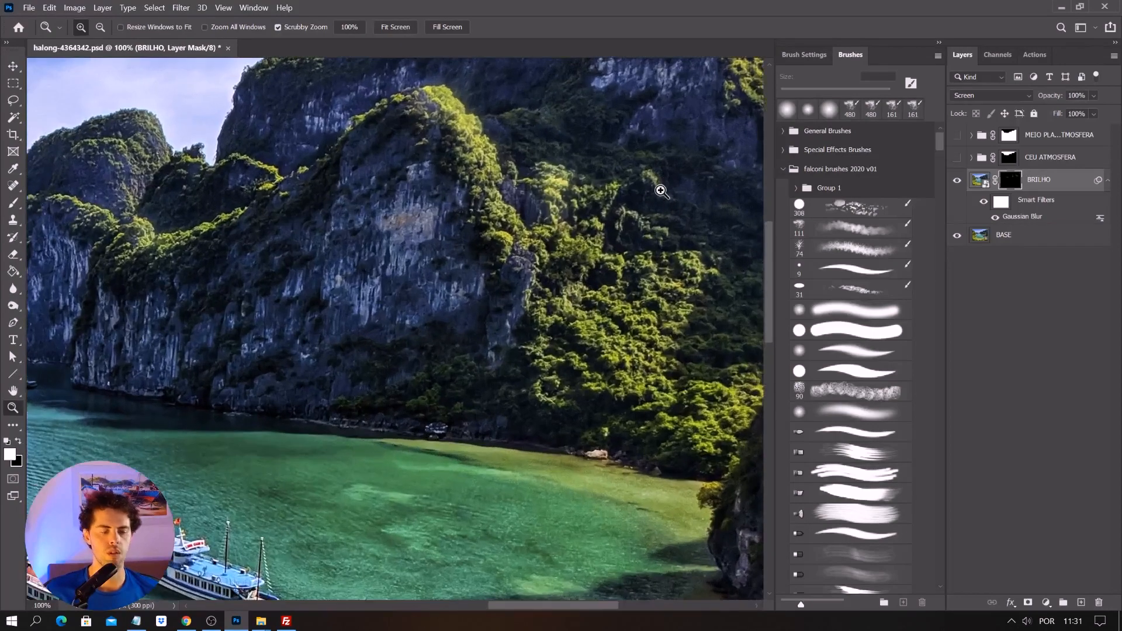
key(b)
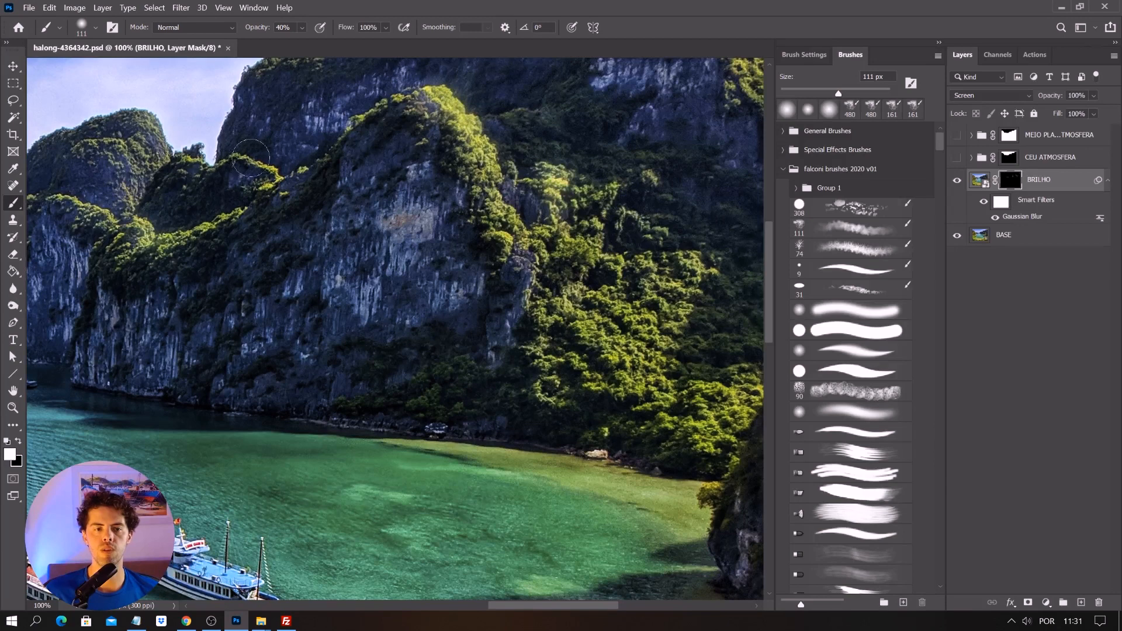
right_click(355, 165)
drag(466, 205, 448, 205)
click(682, 27)
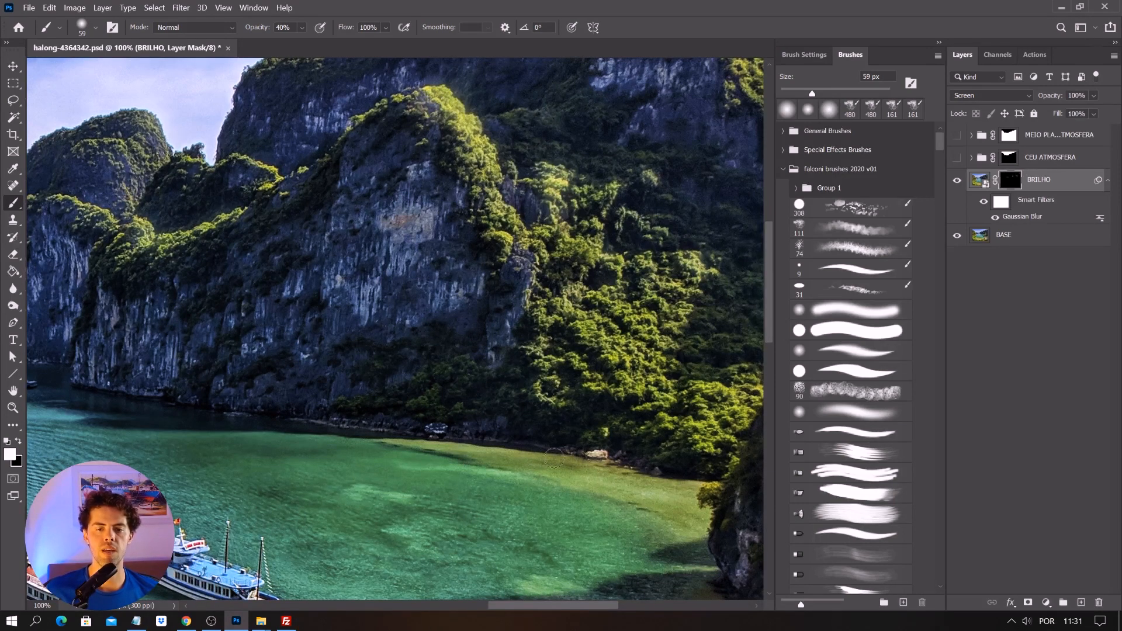
mouse_move(207, 435)
mouse_down()
mouse_move(461, 447)
mouse_move(374, 438)
mouse_move(390, 446)
mouse_up()
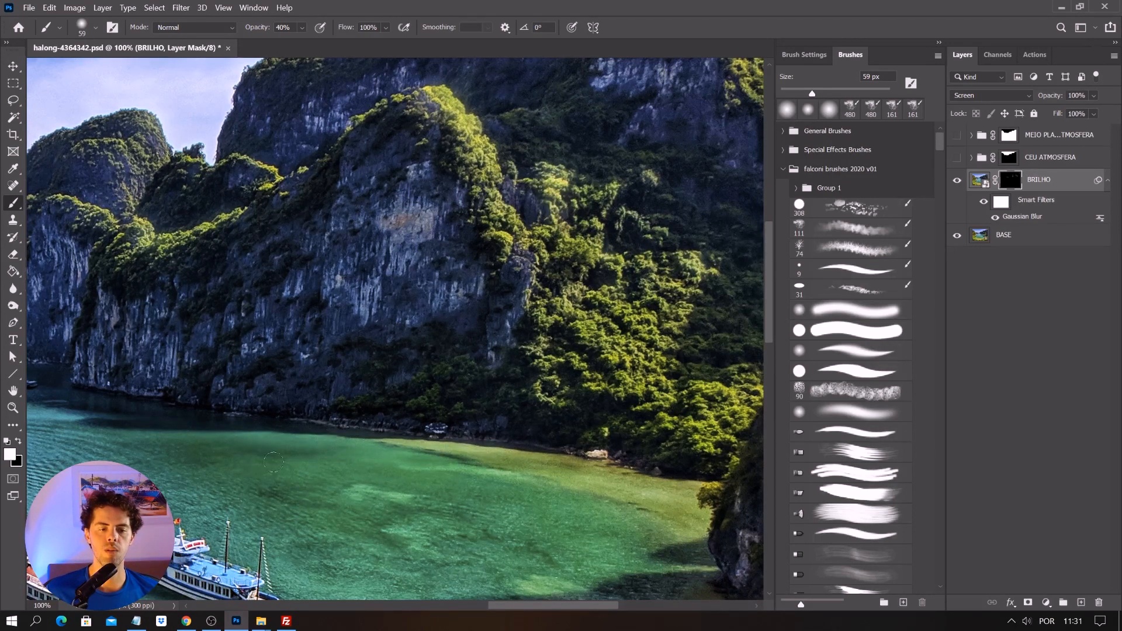
drag(233, 483, 398, 227)
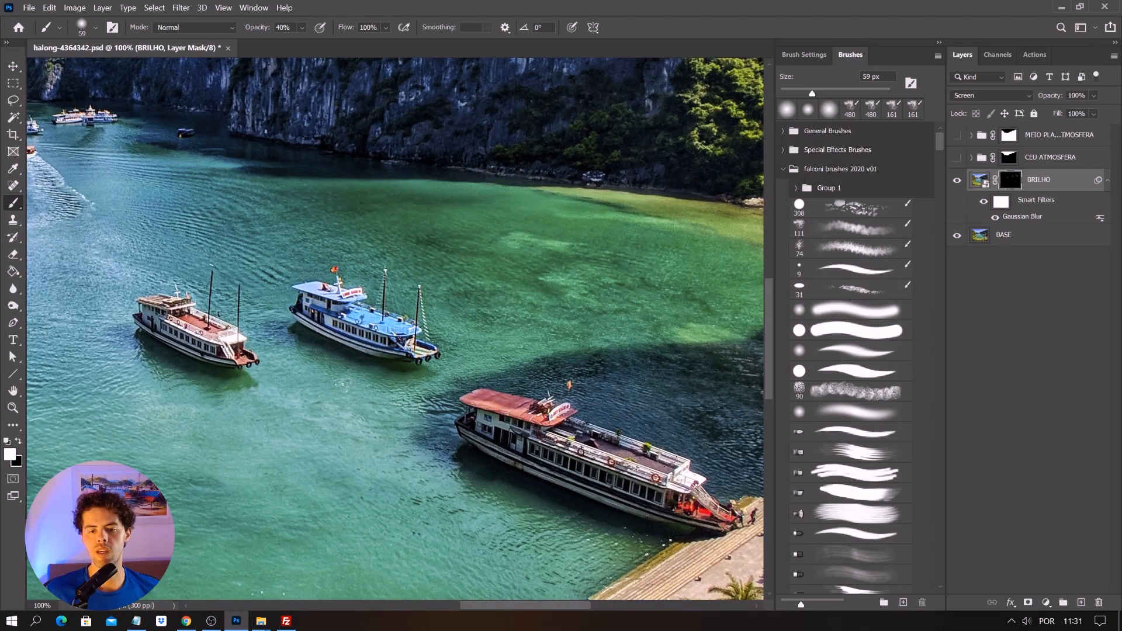
- Examine the boats and pier with and without the BRILHO glow
key(z)
right_click(386, 395)
click(419, 468)
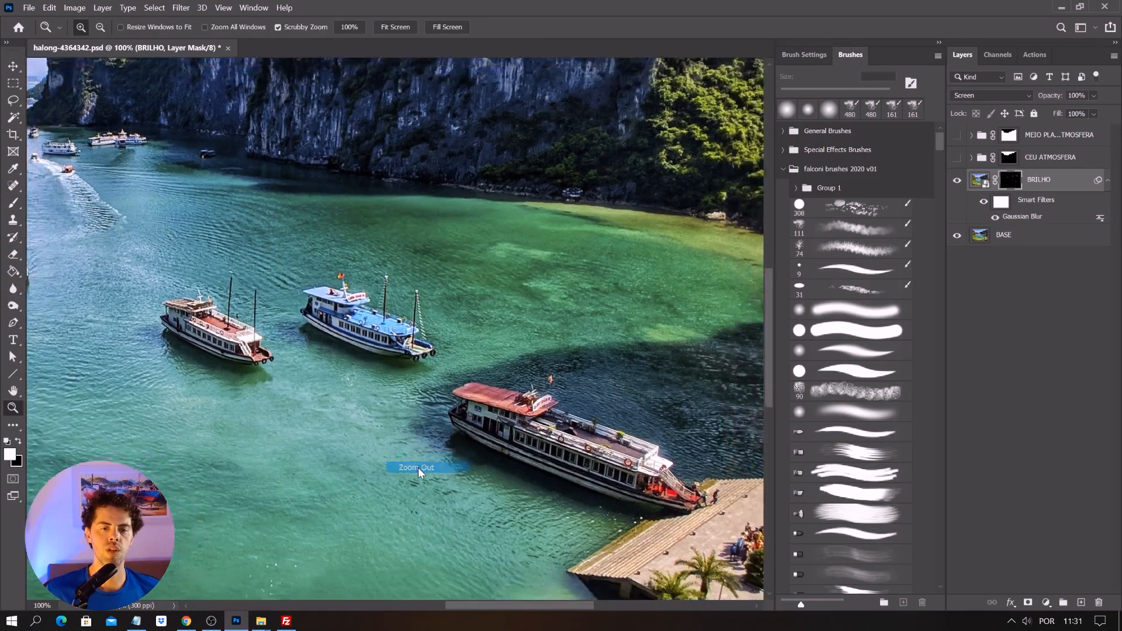
key(b)
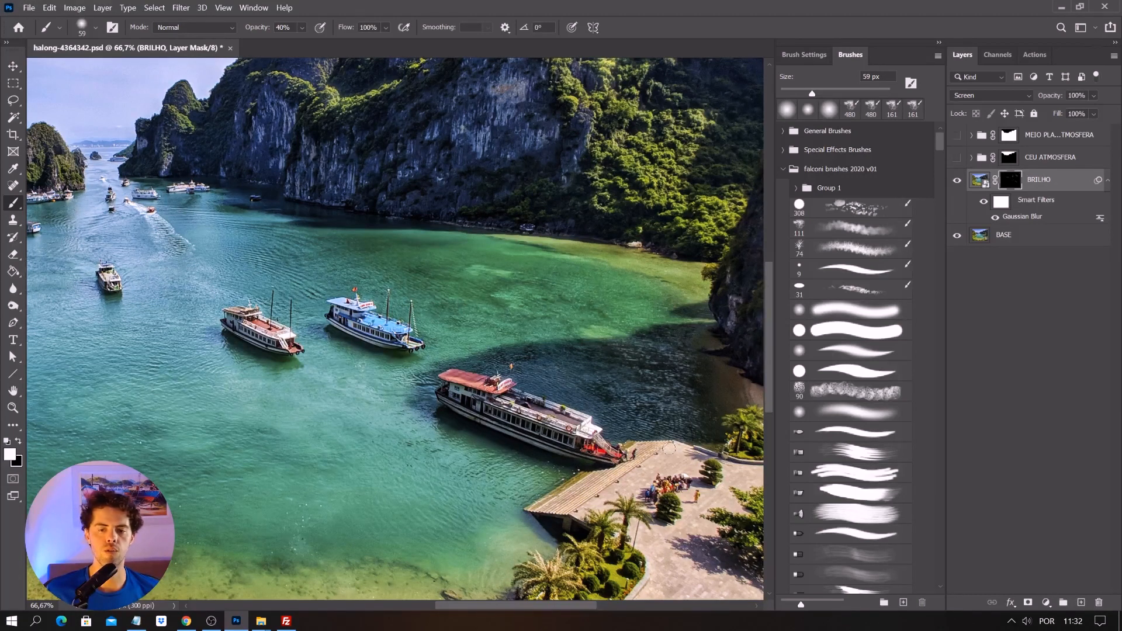
drag(489, 423, 318, 370)
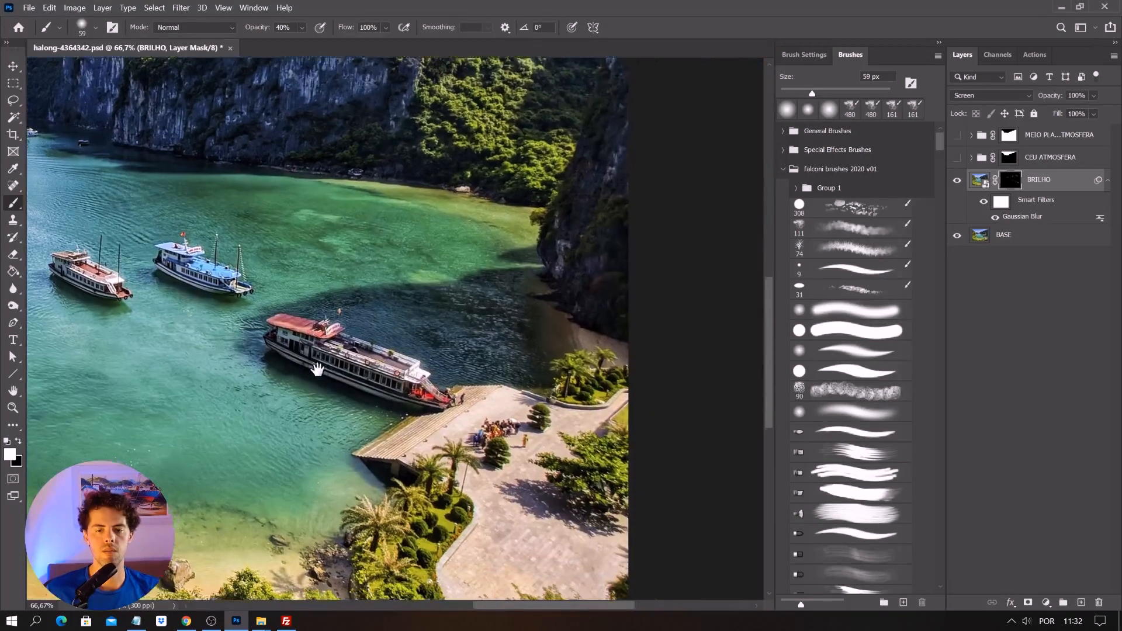
click(958, 182)
click(959, 183)
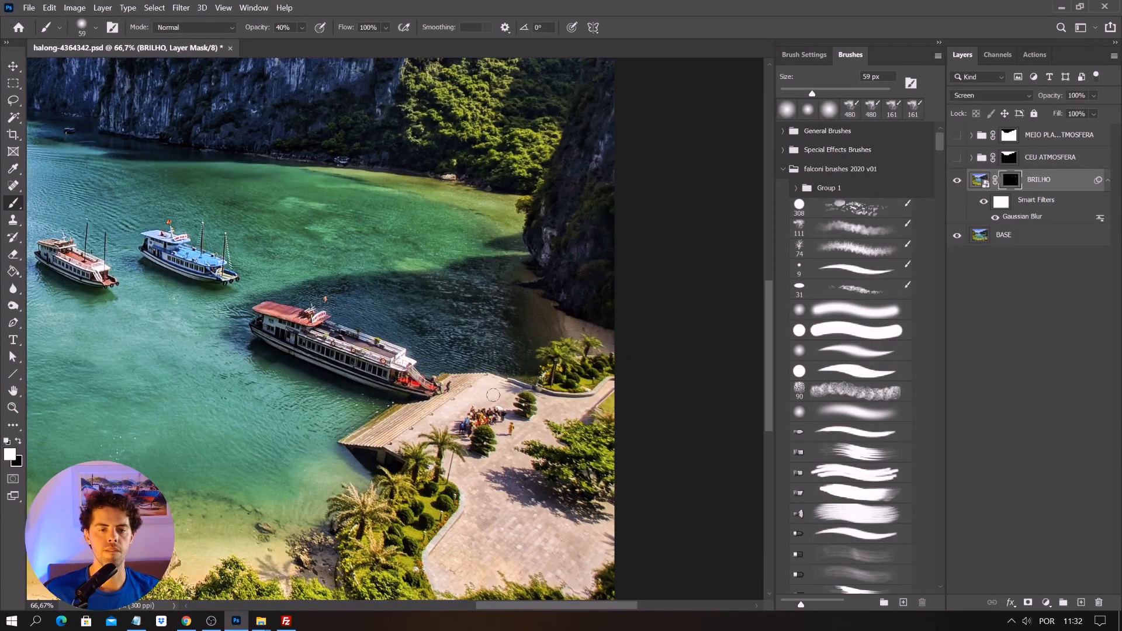
- Compare the right-hand cliffs with and without the BRILHO glow, ending with the whole photo in view
drag(308, 261, 384, 451)
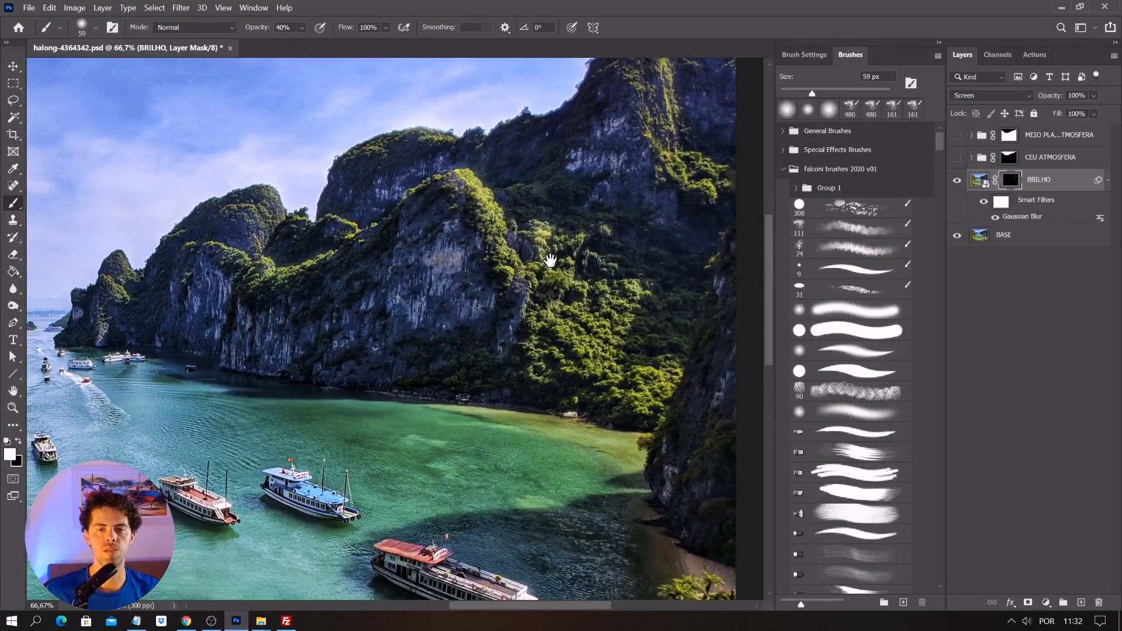
drag(542, 260, 503, 323)
click(957, 182)
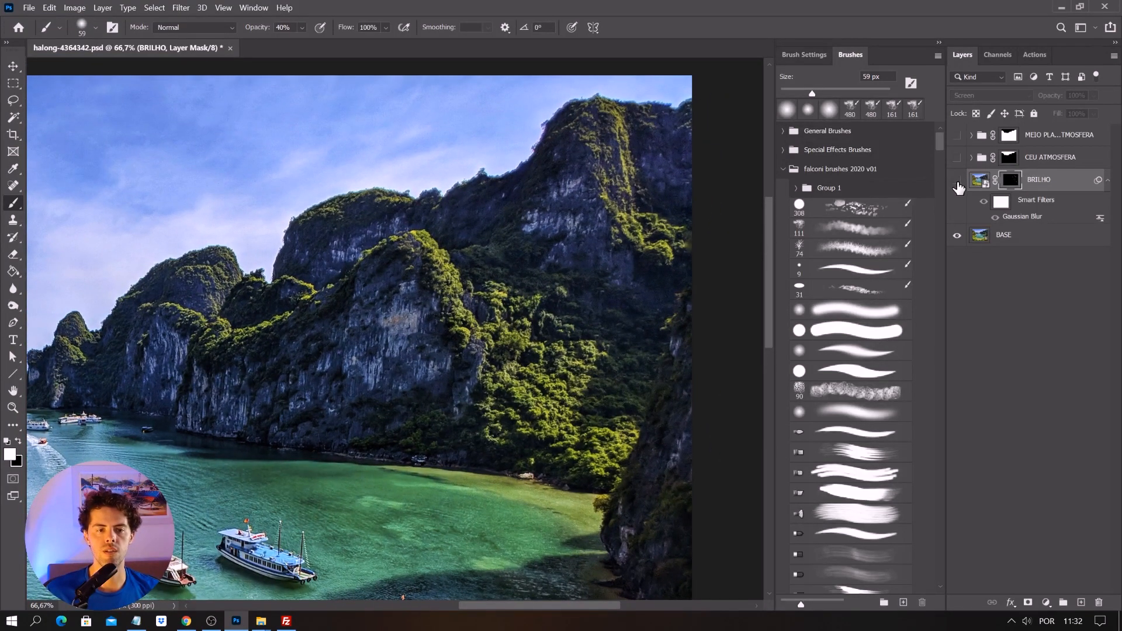
click(957, 181)
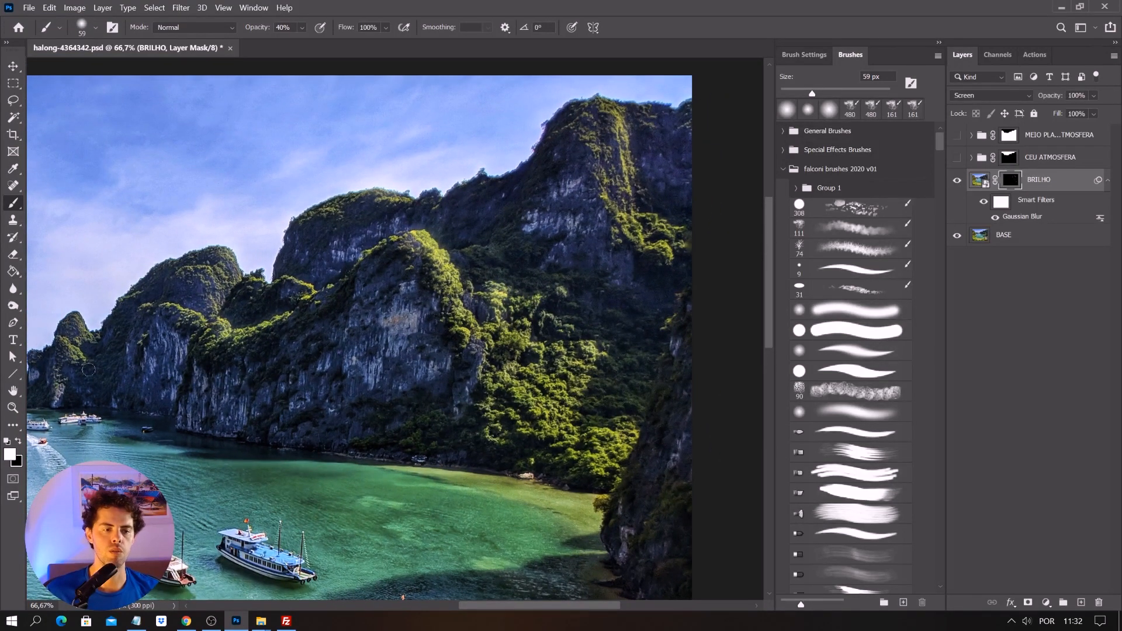
click(13, 407)
right_click(188, 351)
click(200, 360)
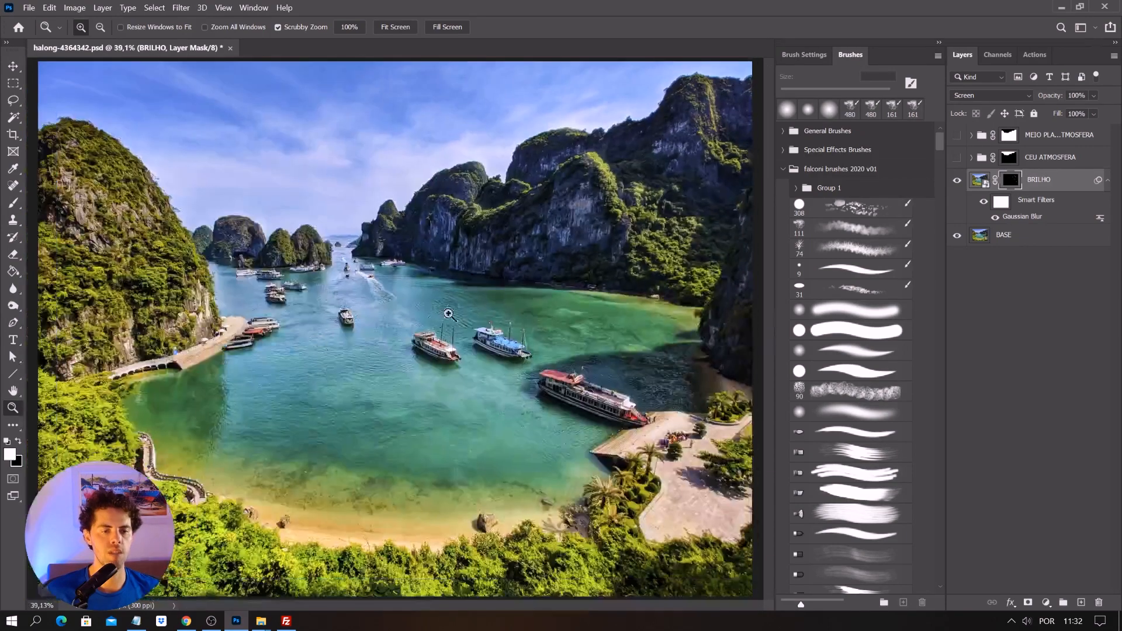
- Create a new layer above BRILHO and name it ATMOSFERA
key(v)
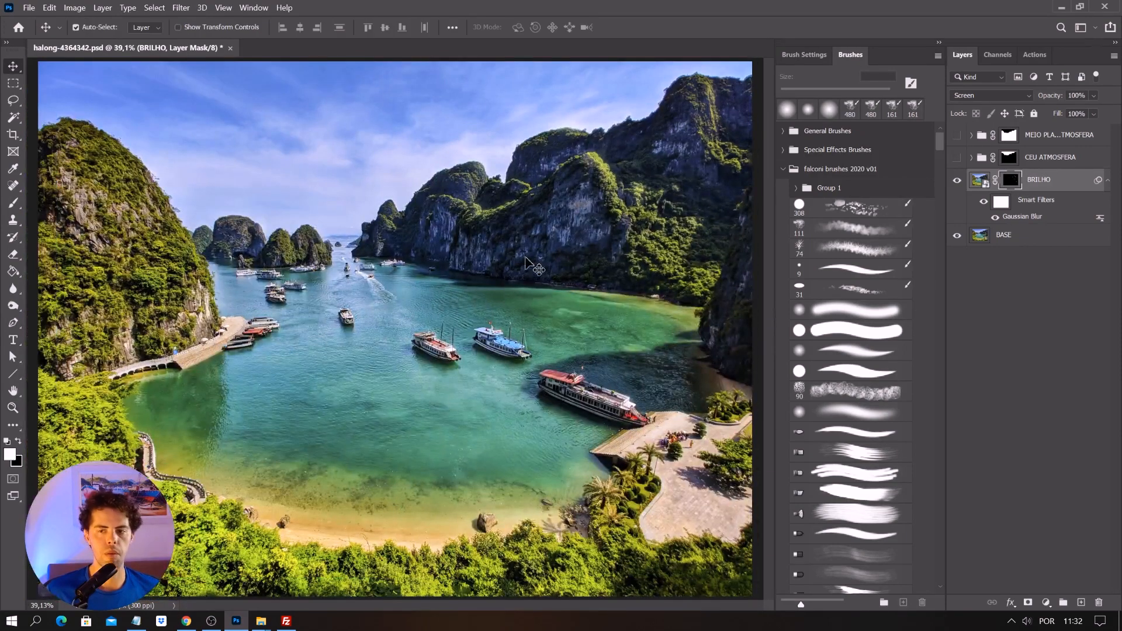
key(ctrl+shift+alt+n)
double_click(1011, 180)
text(a)
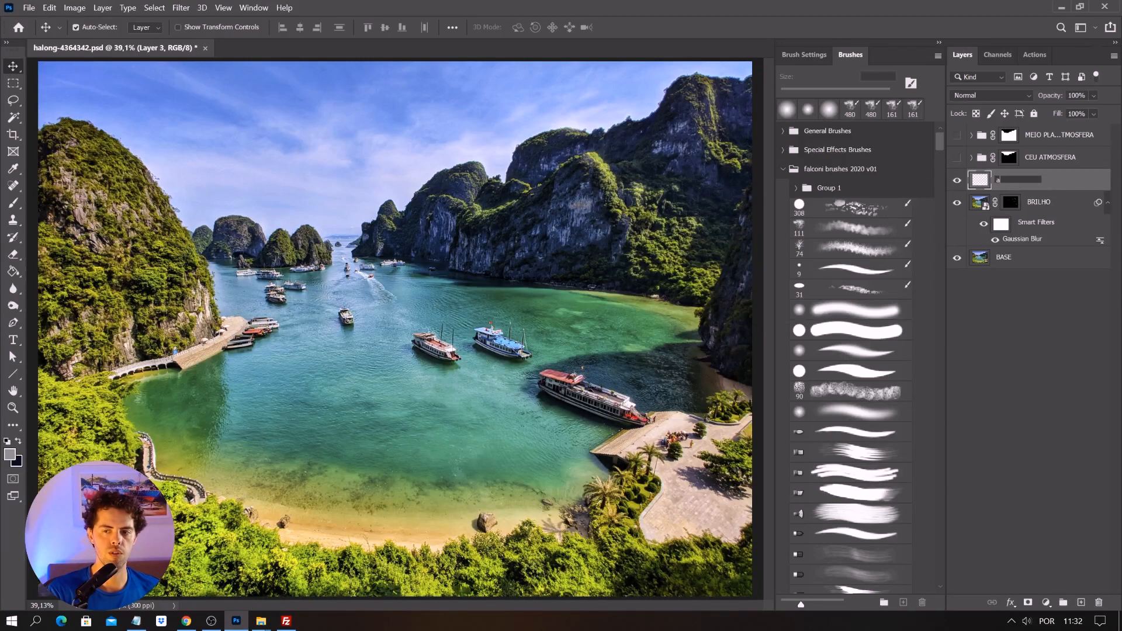
text(TMOSFERA)
key(Return)
- Sample a light blue from the sky as the brush color and set the ATMOSFERA layer's blend mode to Screen
key(b)
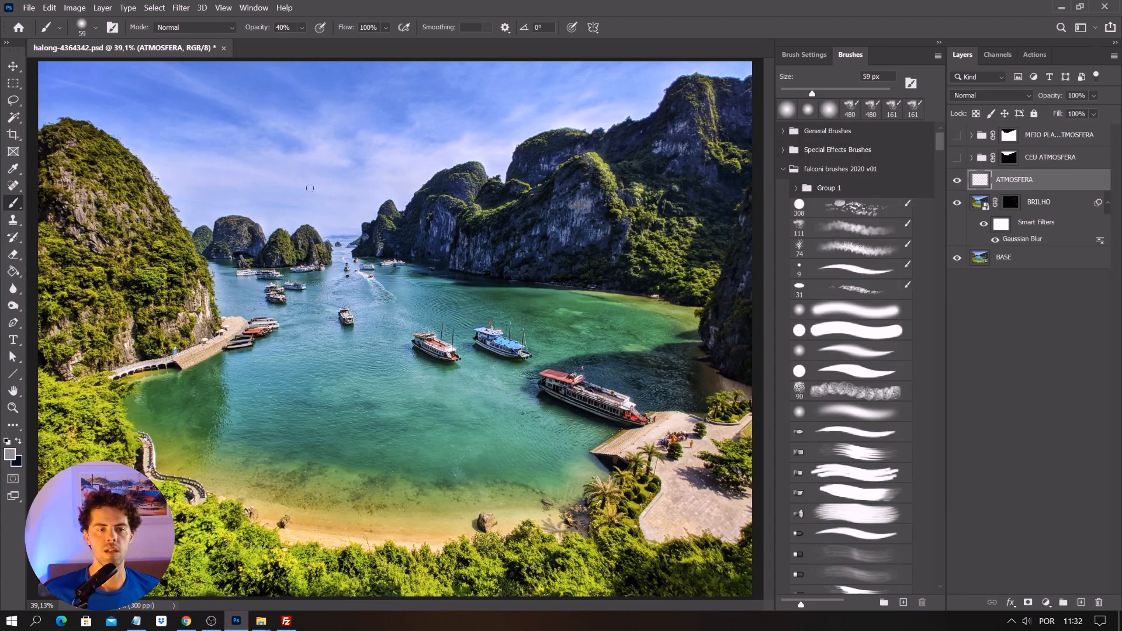
key(alt)
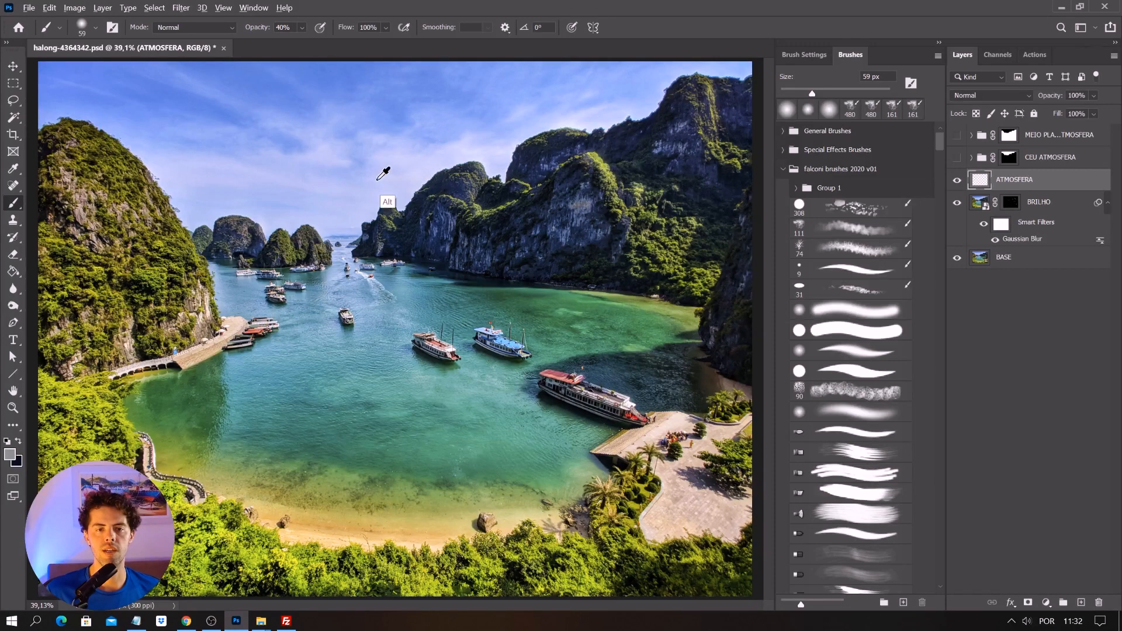
alt+click(354, 186)
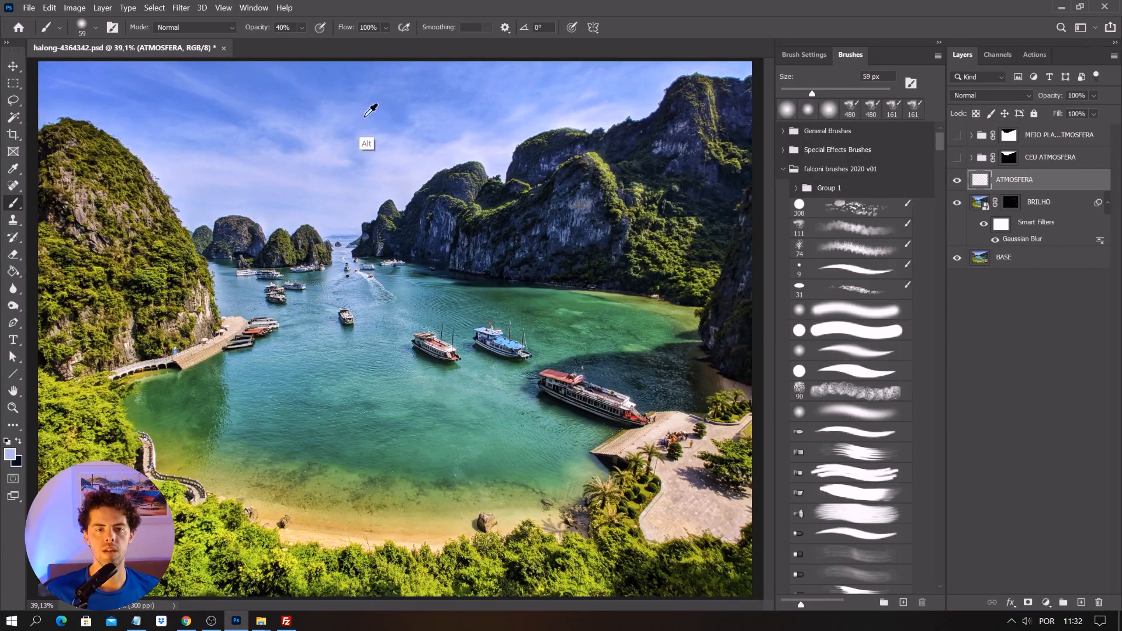
alt+click(327, 71)
click(9, 454)
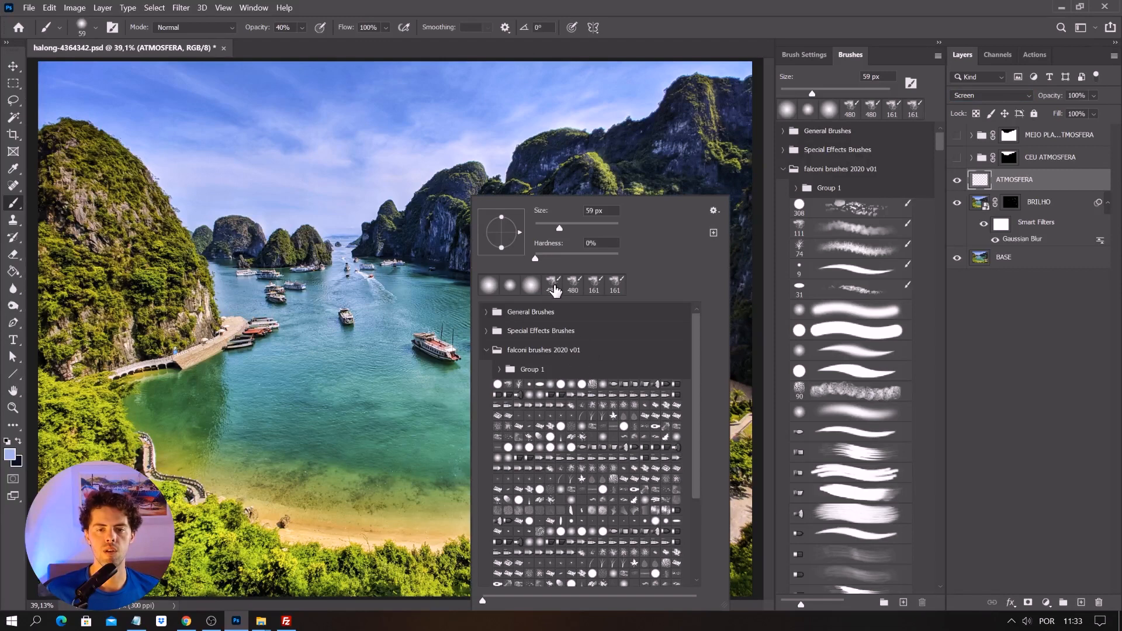
- Choose the textured 111 px brush from falconi brushes 2020 v01, with a size of 369 px and 70% opacity
click(837, 232)
click(842, 233)
right_click(453, 300)
drag(567, 227, 593, 229)
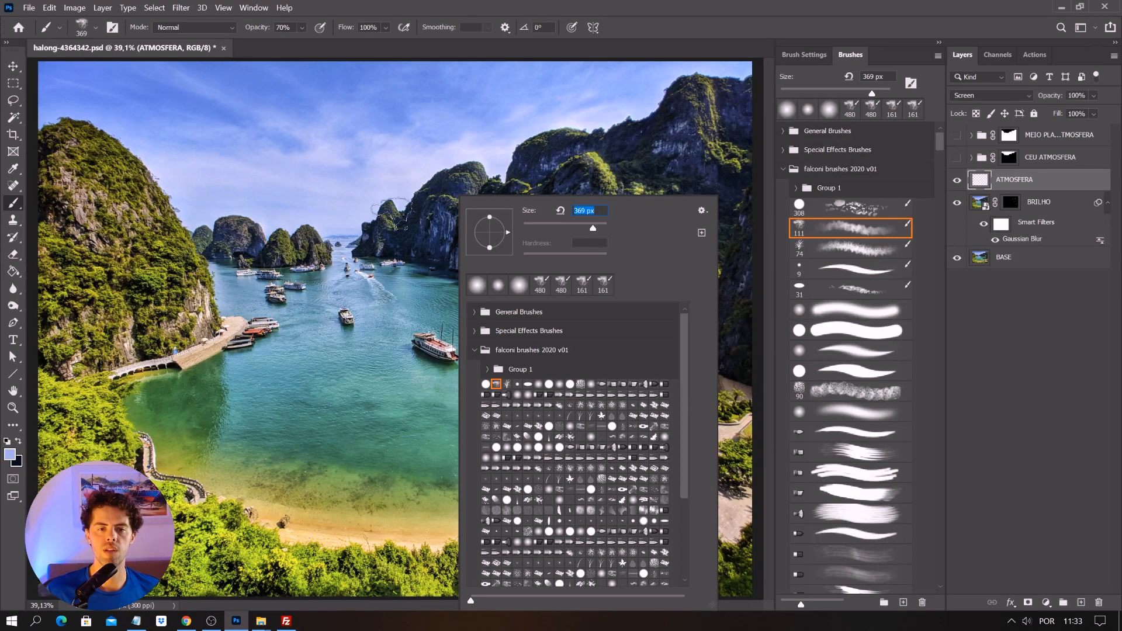
click(692, 29)
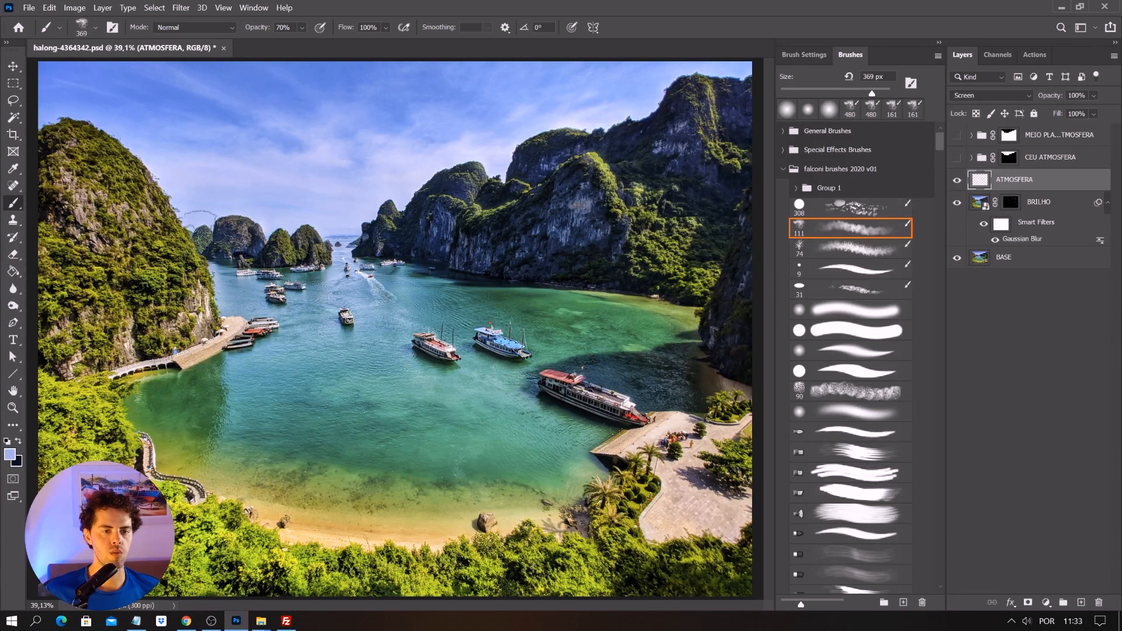
- Paint mist on ATMOSFERA over the distant islands and, at 259 px, along the right cliffs' base, and compare with the layer hidden
mouse_move(198, 229)
mouse_down()
mouse_move(264, 225)
mouse_move(200, 229)
mouse_move(199, 220)
mouse_move(268, 248)
mouse_up()
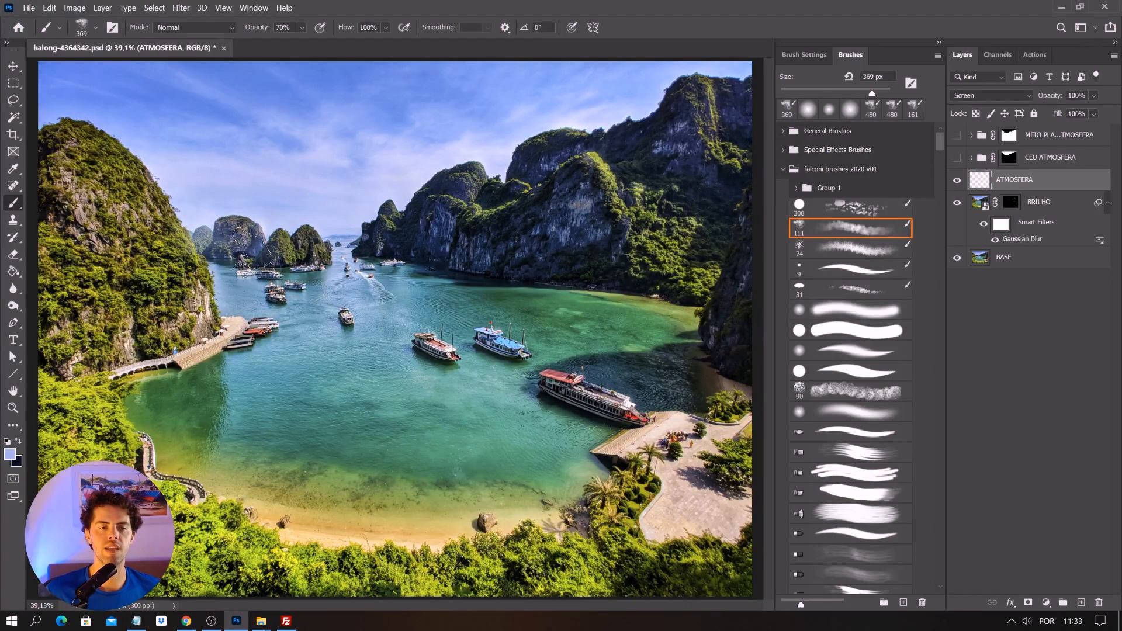
right_click(243, 251)
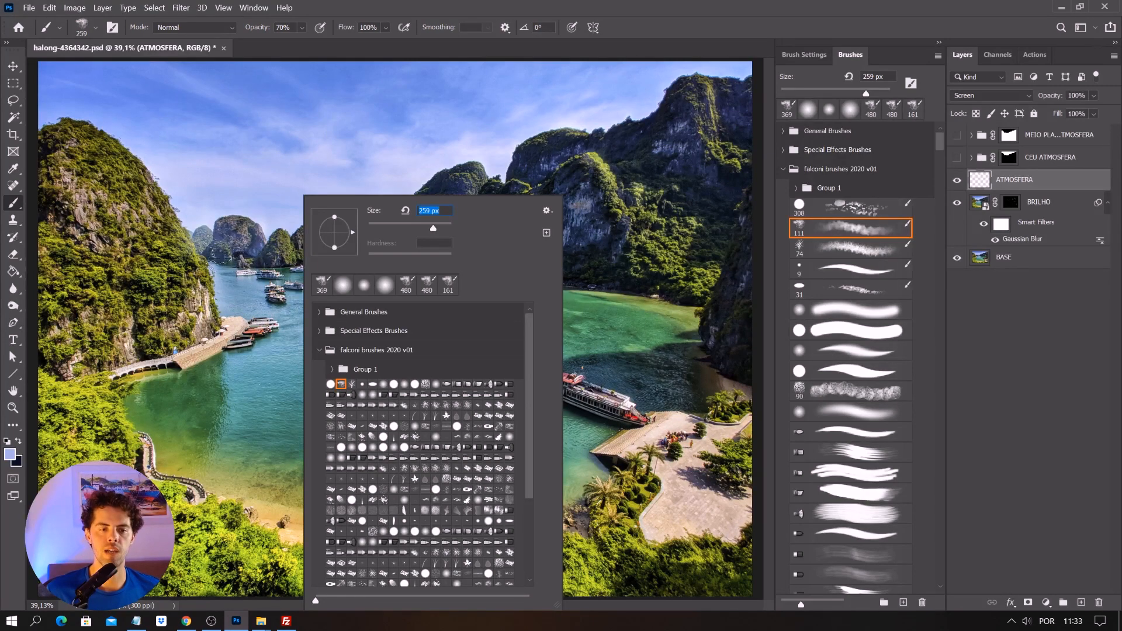
key(Return)
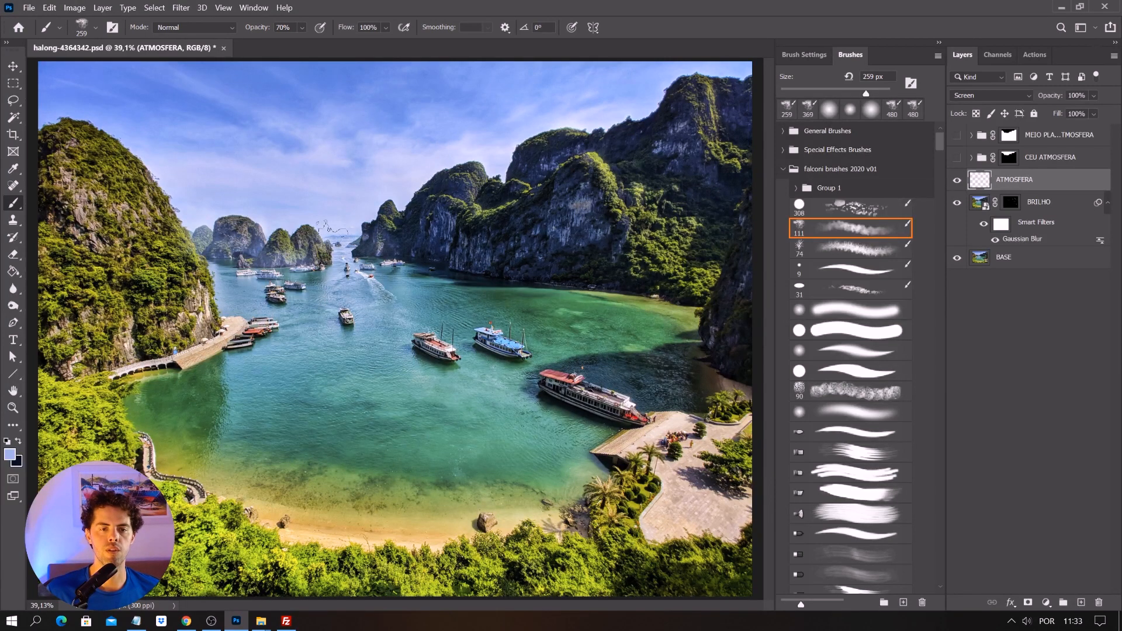
mouse_move(386, 248)
mouse_down()
mouse_move(467, 244)
mouse_move(438, 268)
mouse_move(467, 201)
mouse_move(423, 214)
mouse_up()
mouse_move(561, 270)
mouse_down()
mouse_move(553, 222)
mouse_move(614, 280)
mouse_move(558, 275)
mouse_move(534, 288)
mouse_move(701, 297)
mouse_move(596, 242)
mouse_move(526, 272)
mouse_move(587, 245)
mouse_move(658, 292)
mouse_move(620, 257)
mouse_move(666, 272)
mouse_move(678, 261)
mouse_up()
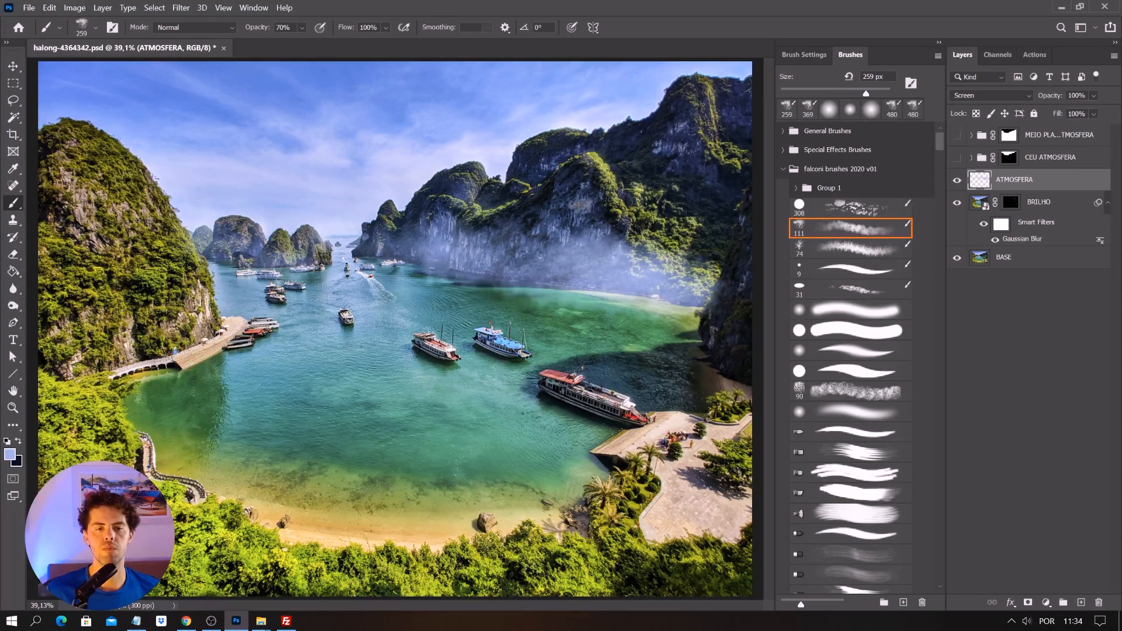
click(958, 182)
click(958, 181)
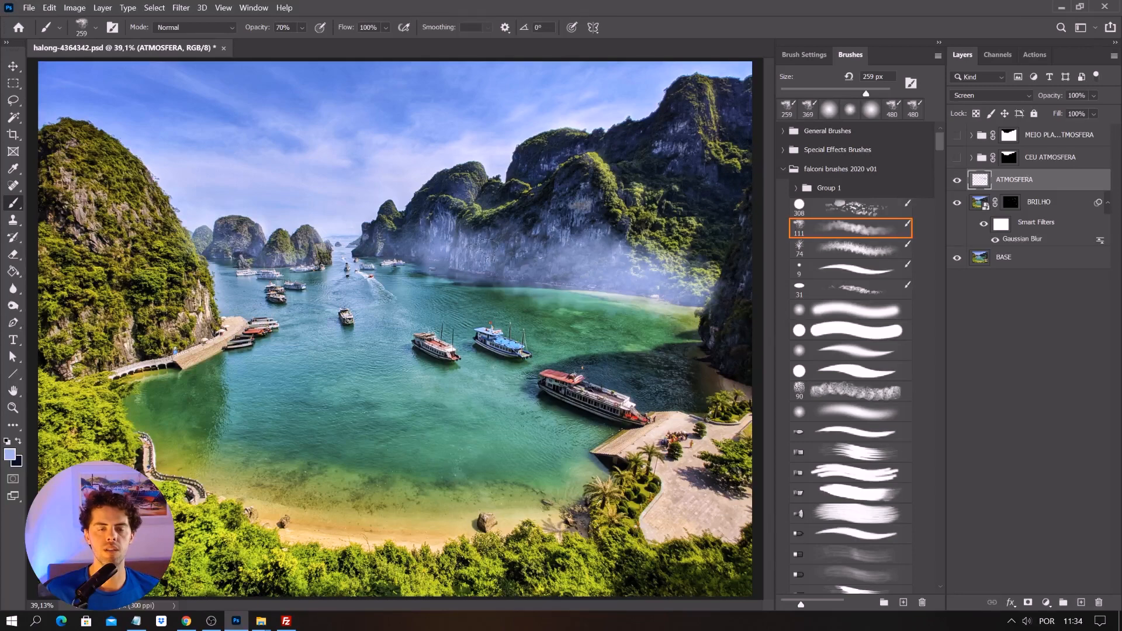
- Add a layer mask to ATMOSFERA and paint it black over the right-hand cliffs and shoreline to soften the mist
click(1028, 602)
mouse_move(379, 257)
mouse_down()
mouse_move(526, 240)
mouse_move(494, 219)
mouse_move(561, 257)
mouse_move(526, 251)
mouse_move(643, 269)
mouse_move(574, 238)
mouse_up()
mouse_move(716, 261)
mouse_down()
mouse_move(692, 292)
mouse_move(529, 247)
mouse_up()
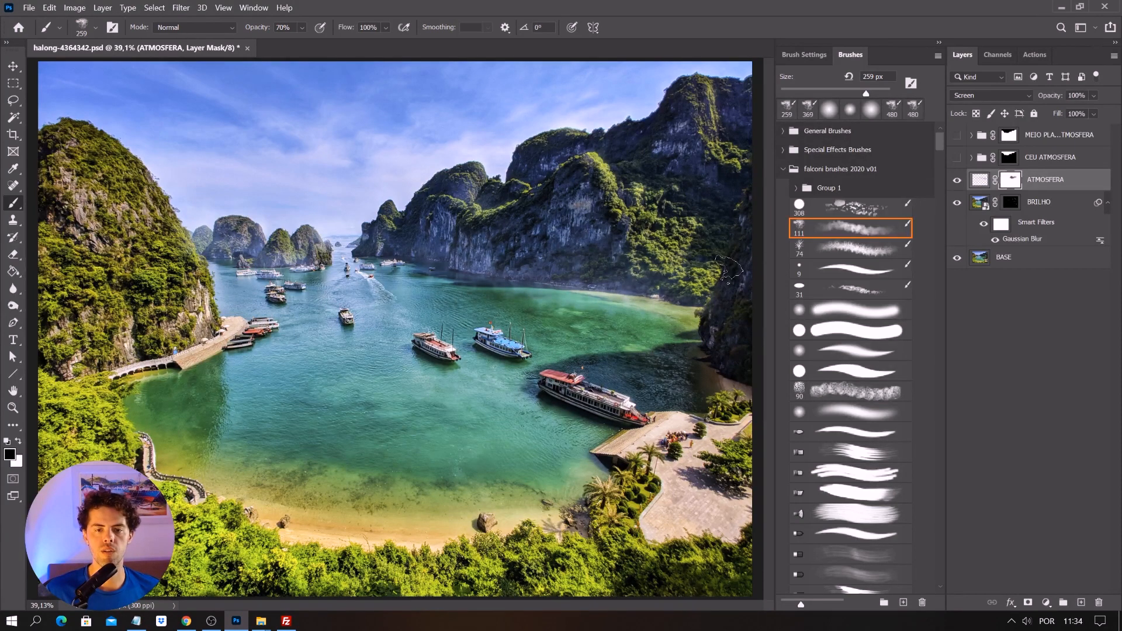
drag(453, 310, 631, 304)
drag(534, 290, 635, 287)
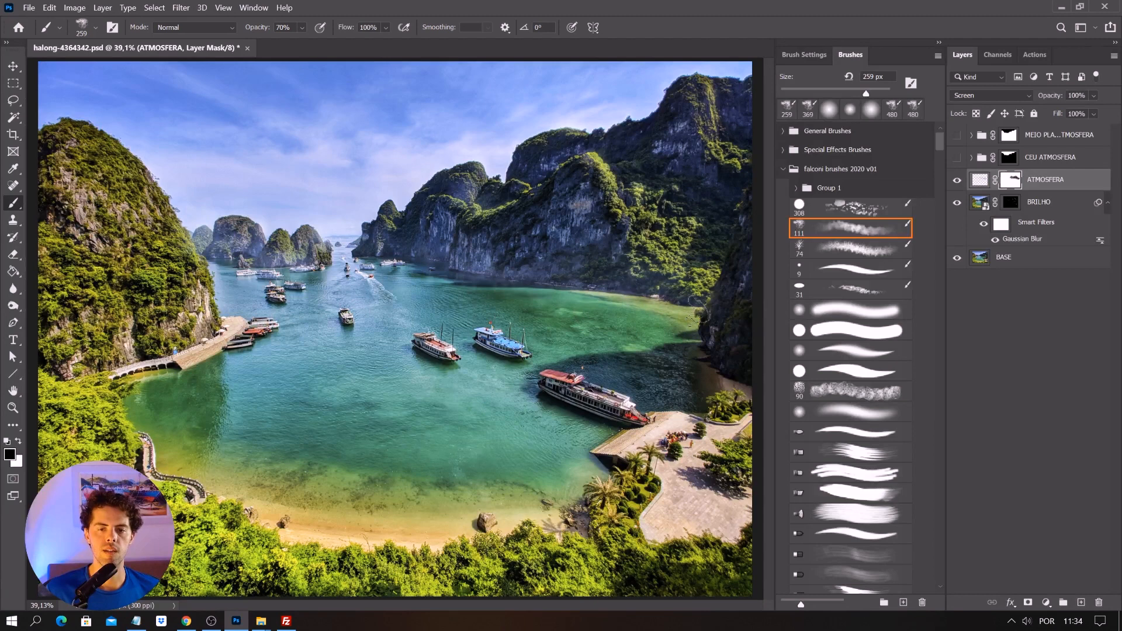
click(958, 181)
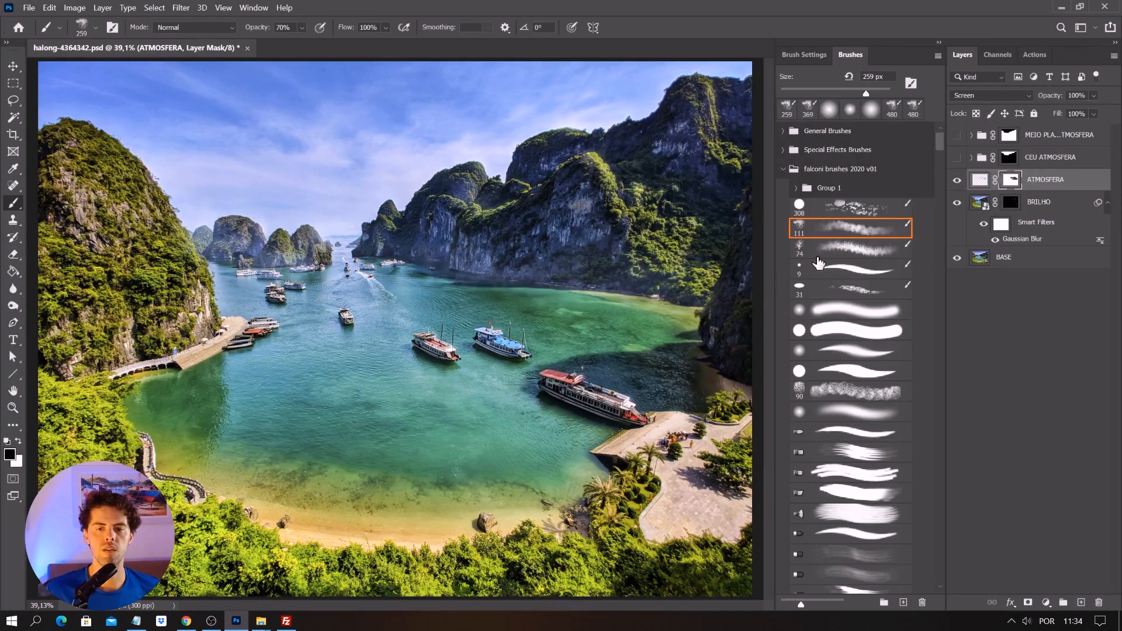
drag(702, 321, 730, 277)
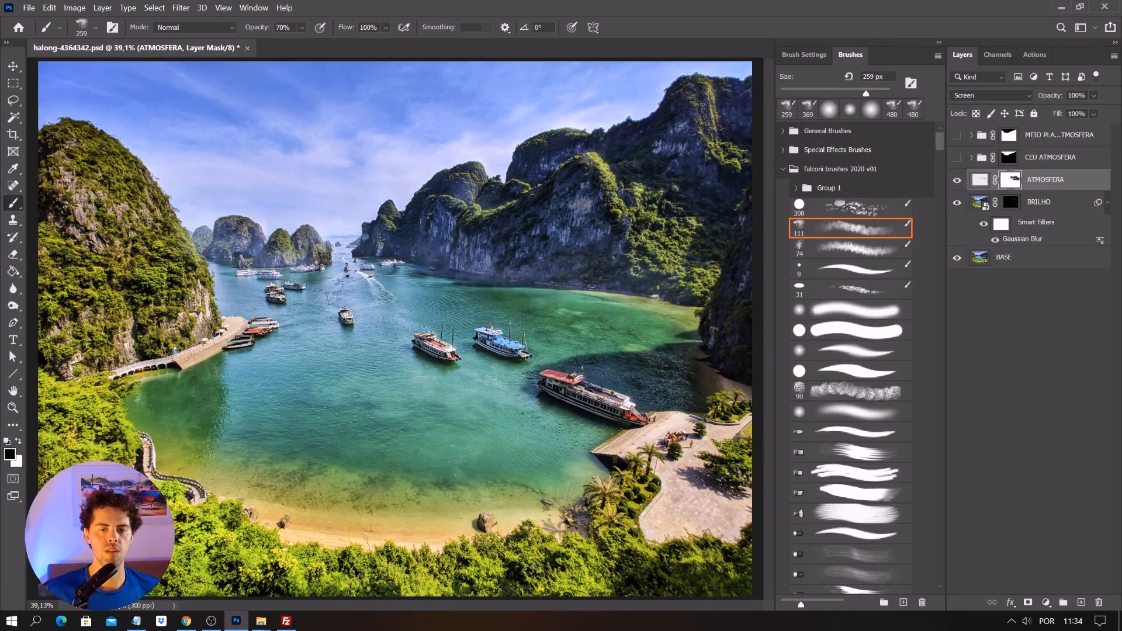
key(v)
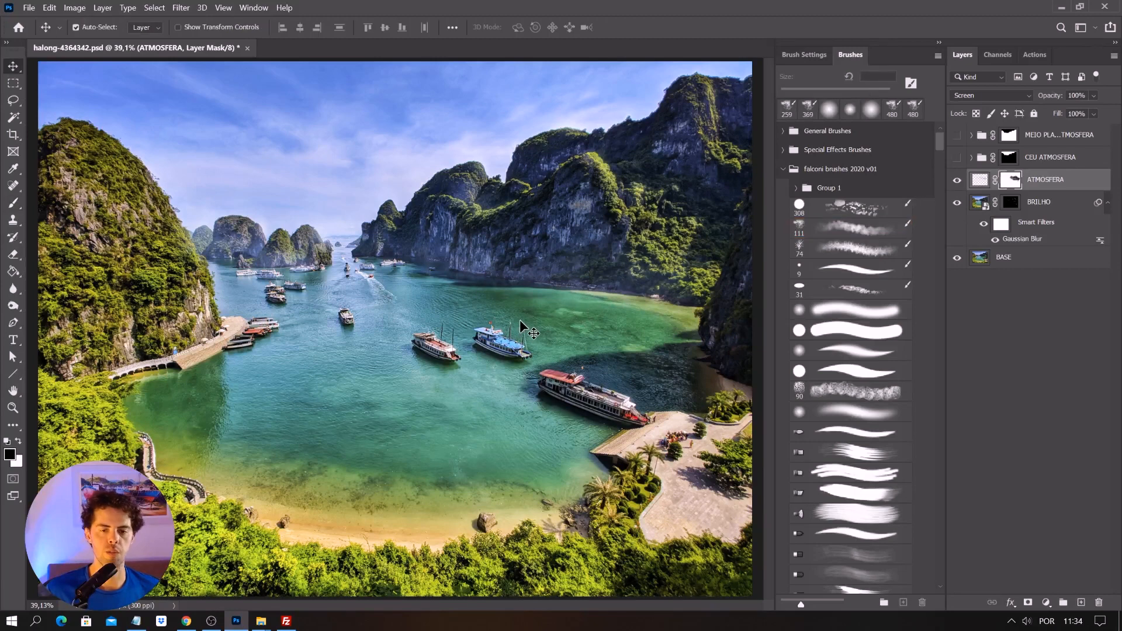
- Compare the image with the ATMOSFERA layer hidden and shown
click(956, 181)
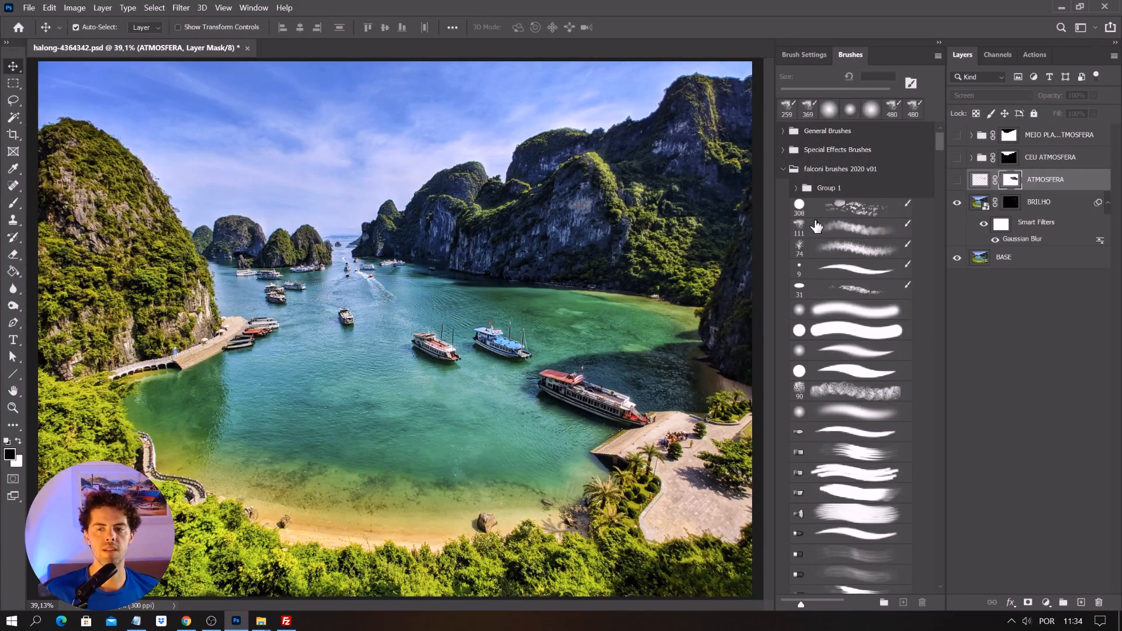
click(956, 181)
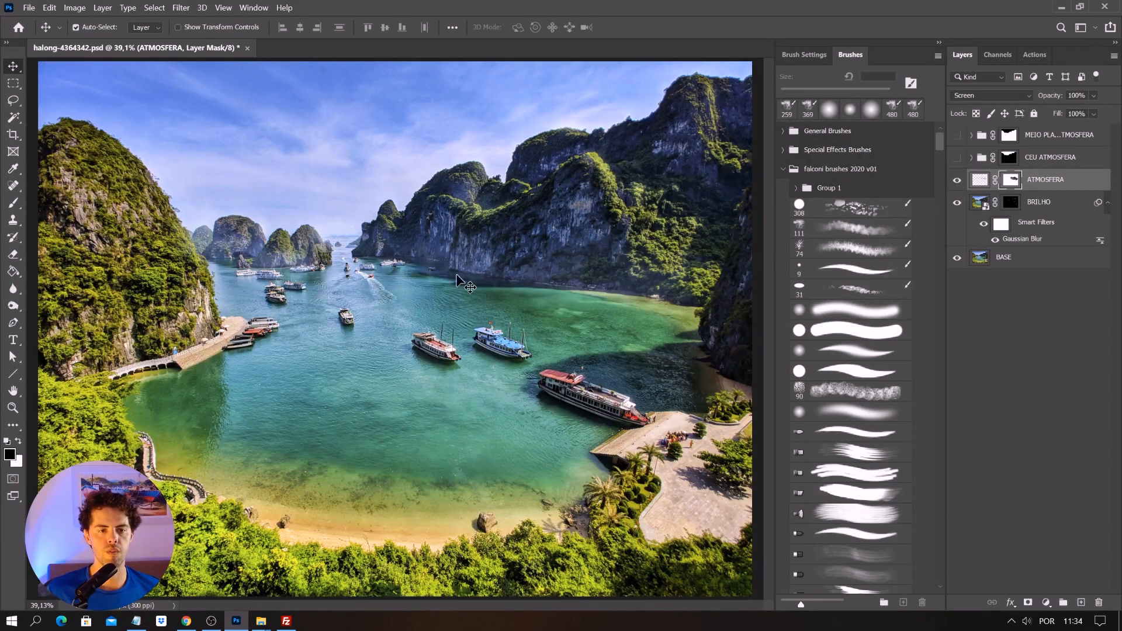
- Create a new layer above ATMOSFERA and set the textured brush's size to 190 px for painting on it
key(ctrl+shift+n)
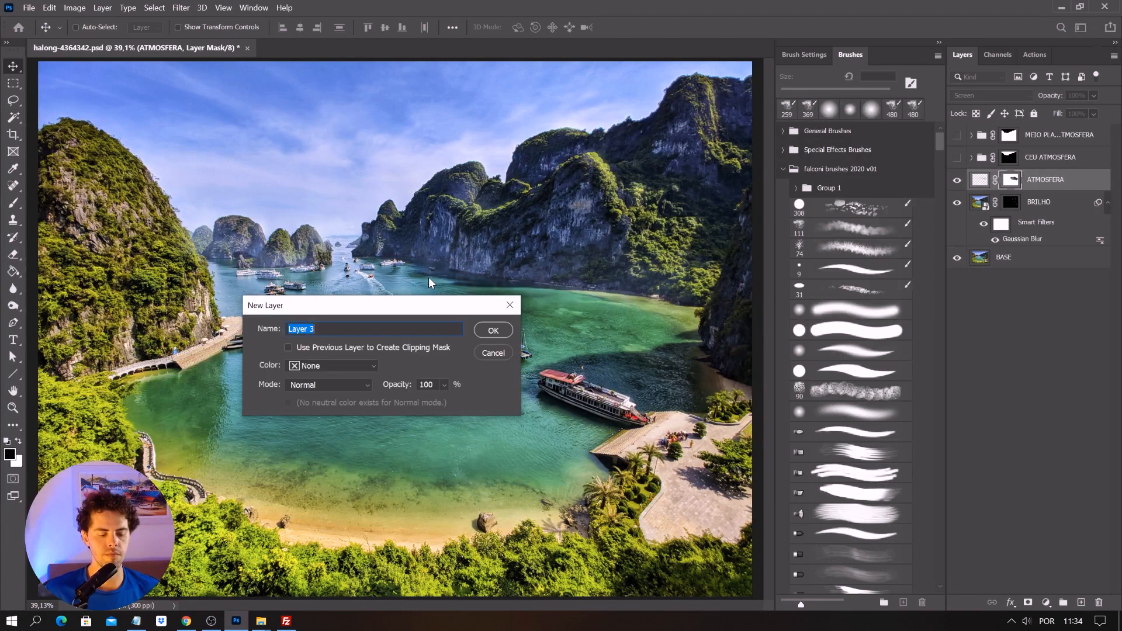
key(Return)
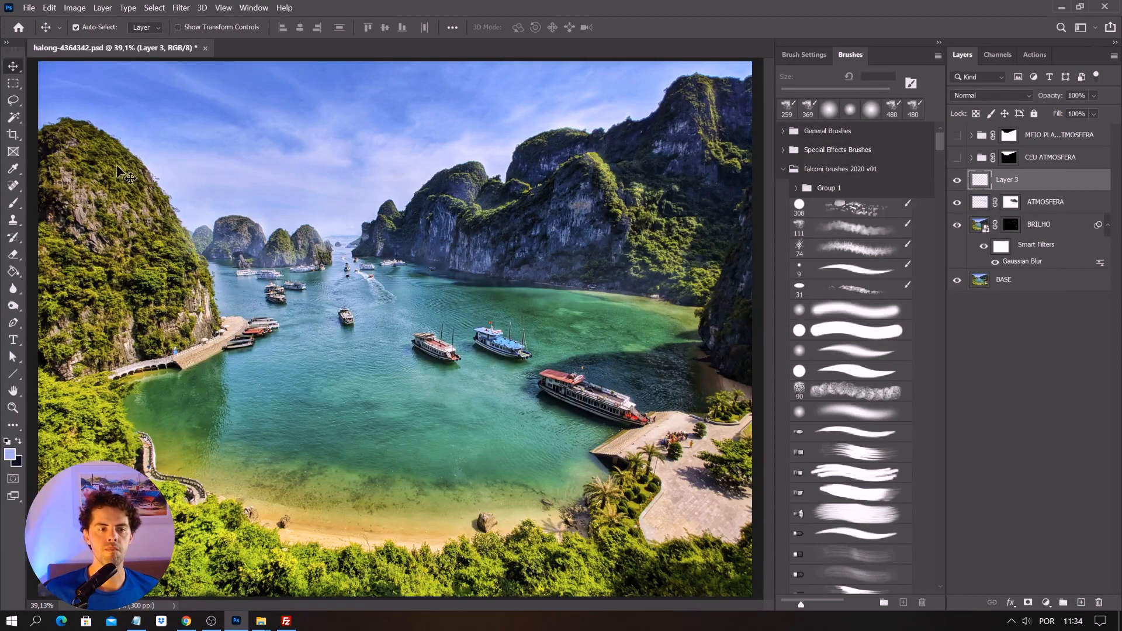
key(b)
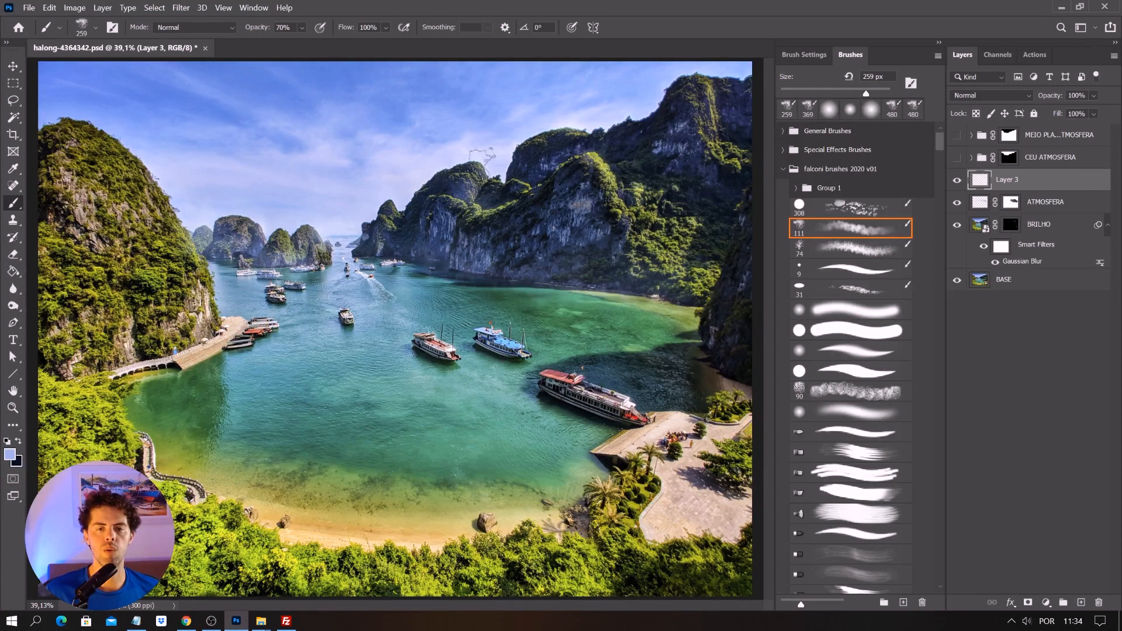
right_click(608, 156)
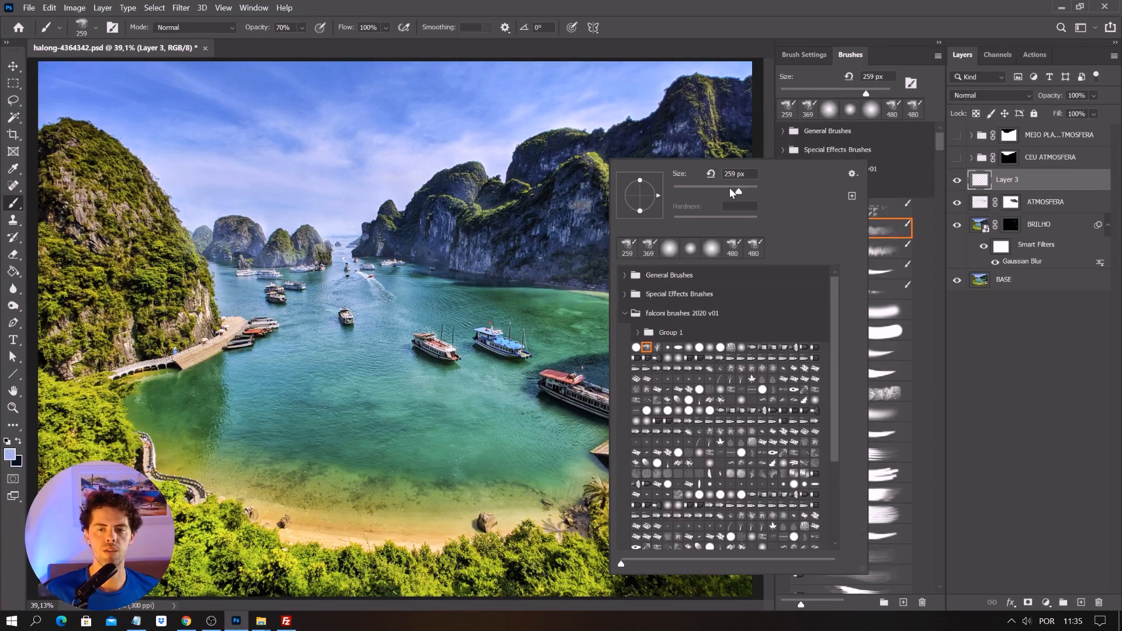
click(746, 26)
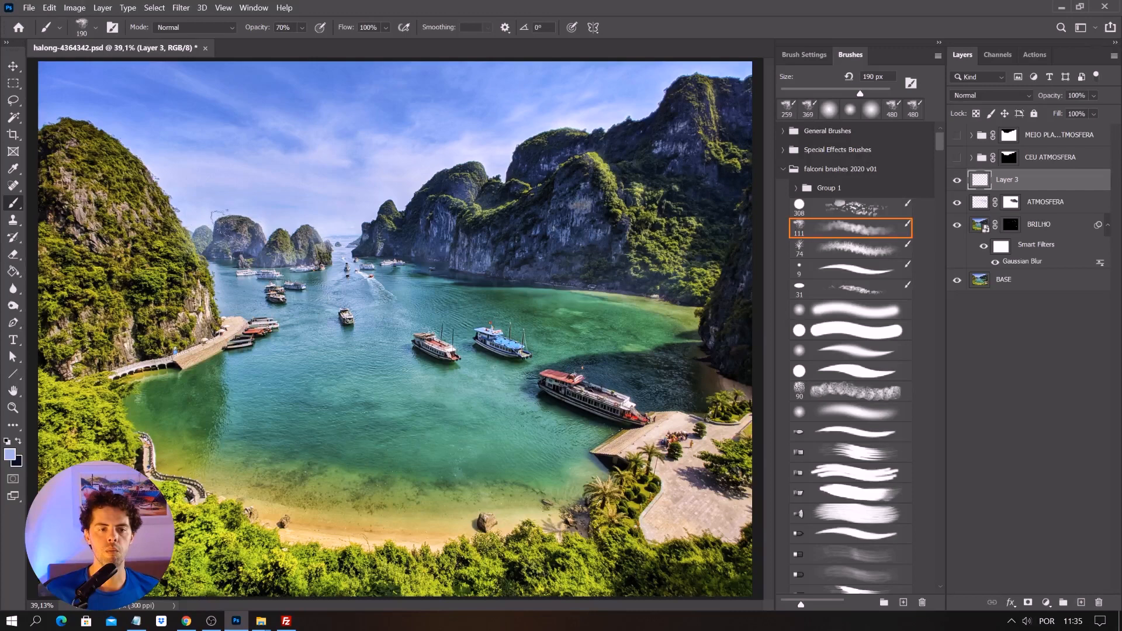
- Paint light blue mist on Layer 3 over the distant islands and along the right-hand cliffs' ridges and peak, and compare with the layer hidden
mouse_move(216, 225)
mouse_down()
mouse_move(320, 226)
mouse_move(366, 235)
mouse_move(361, 248)
mouse_move(383, 221)
mouse_up()
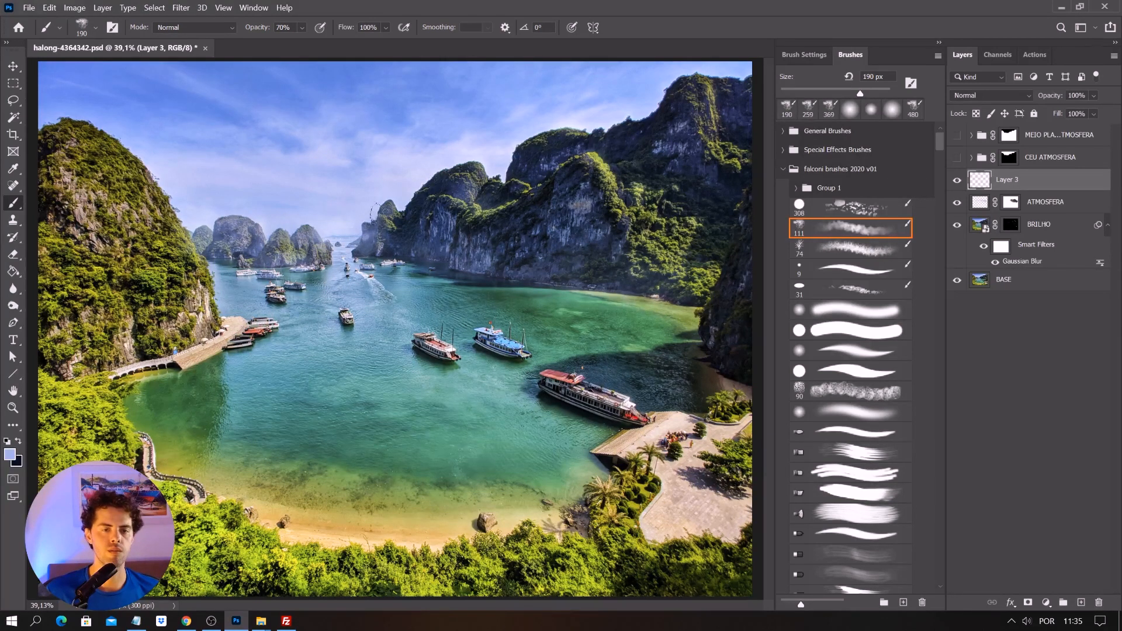
mouse_move(426, 205)
mouse_down()
mouse_move(387, 218)
mouse_move(400, 201)
mouse_move(409, 208)
mouse_move(395, 237)
mouse_move(418, 214)
mouse_move(392, 225)
mouse_move(415, 193)
mouse_move(454, 161)
mouse_move(428, 200)
mouse_move(485, 199)
mouse_move(466, 161)
mouse_move(482, 162)
mouse_move(488, 180)
mouse_move(513, 141)
mouse_move(547, 125)
mouse_move(519, 168)
mouse_move(545, 143)
mouse_move(586, 133)
mouse_move(530, 172)
mouse_move(621, 125)
mouse_move(583, 129)
mouse_move(643, 117)
mouse_up()
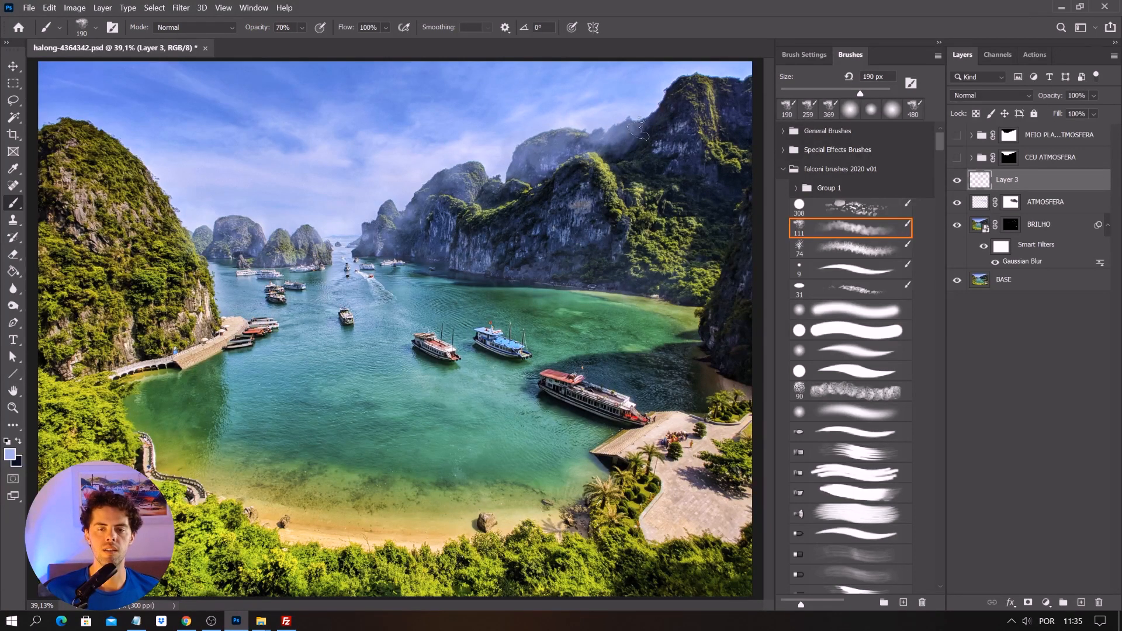
mouse_move(647, 111)
mouse_down()
mouse_move(690, 78)
mouse_move(682, 96)
mouse_move(691, 85)
mouse_move(716, 96)
mouse_move(739, 87)
mouse_move(730, 81)
mouse_move(734, 126)
mouse_move(728, 87)
mouse_move(613, 155)
mouse_move(672, 120)
mouse_move(696, 85)
mouse_move(722, 131)
mouse_move(698, 85)
mouse_move(731, 88)
mouse_move(672, 117)
mouse_move(674, 92)
mouse_up()
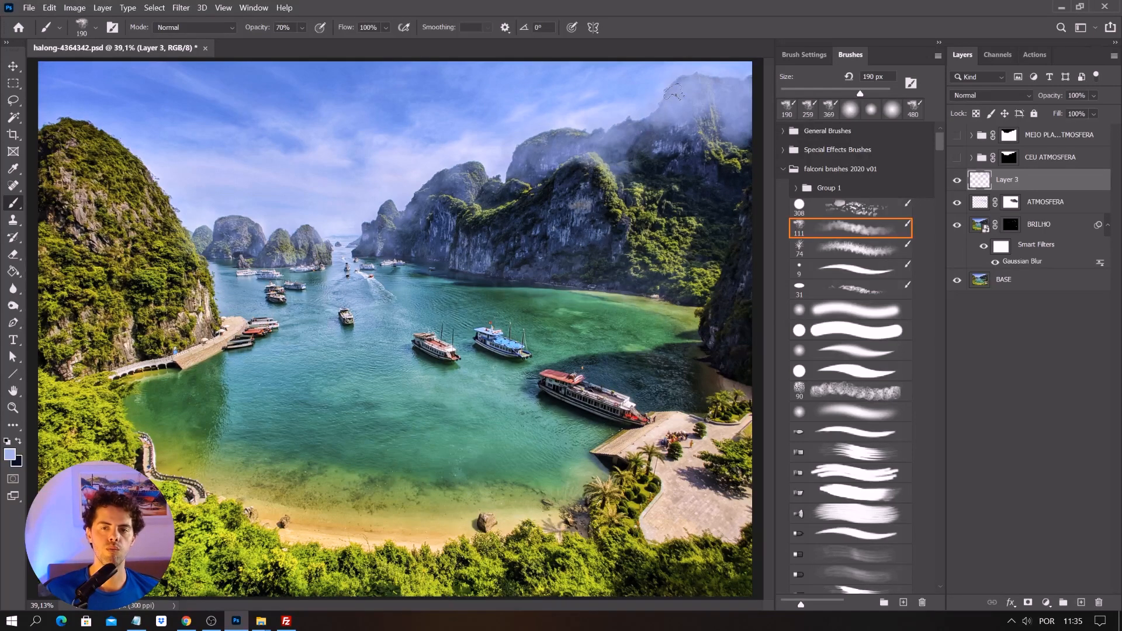
mouse_move(504, 174)
mouse_down()
mouse_move(491, 190)
mouse_move(529, 187)
mouse_move(497, 178)
mouse_move(584, 152)
mouse_move(523, 157)
mouse_move(661, 133)
mouse_up()
click(957, 180)
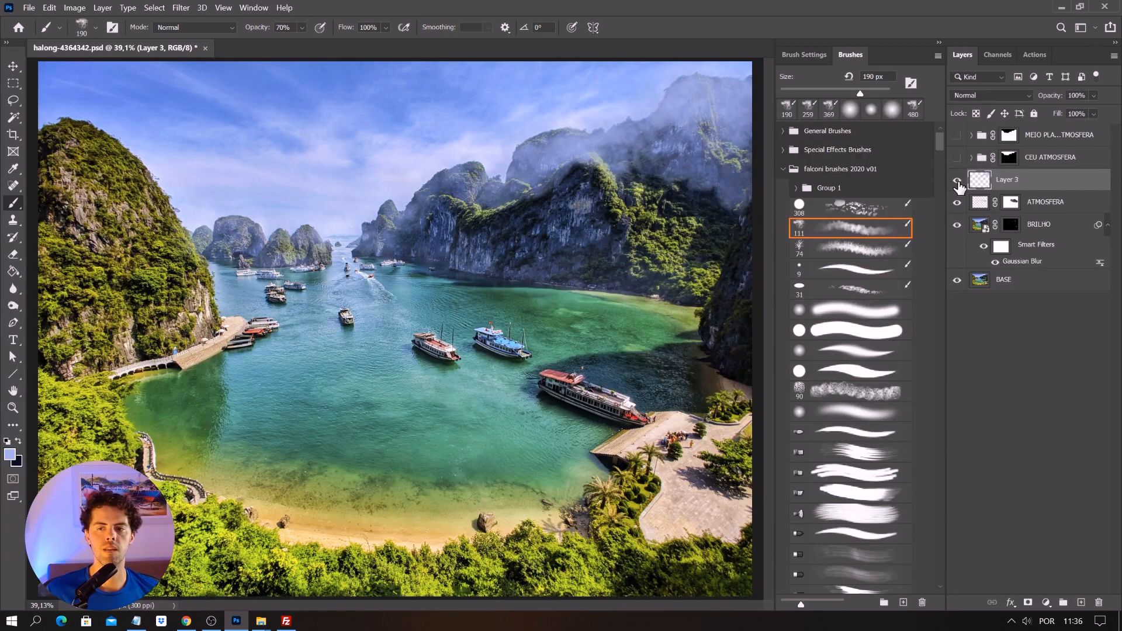
click(956, 181)
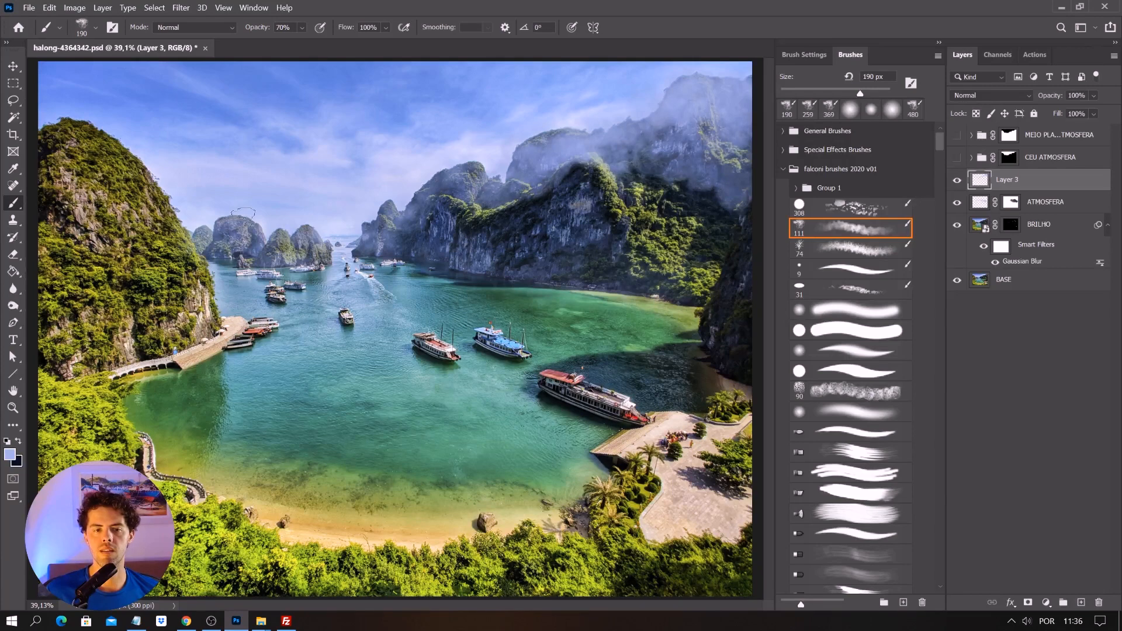
- Set Layer 3's blend mode to Screen and its opacity to 49%, comparing the image with the layer hidden
click(994, 95)
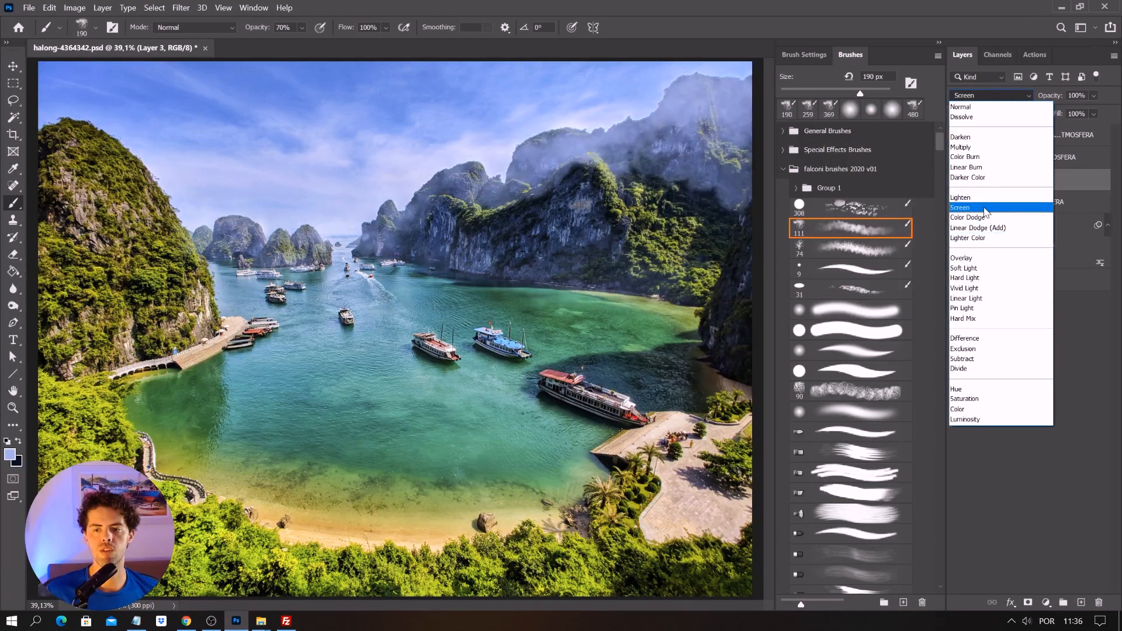
click(987, 209)
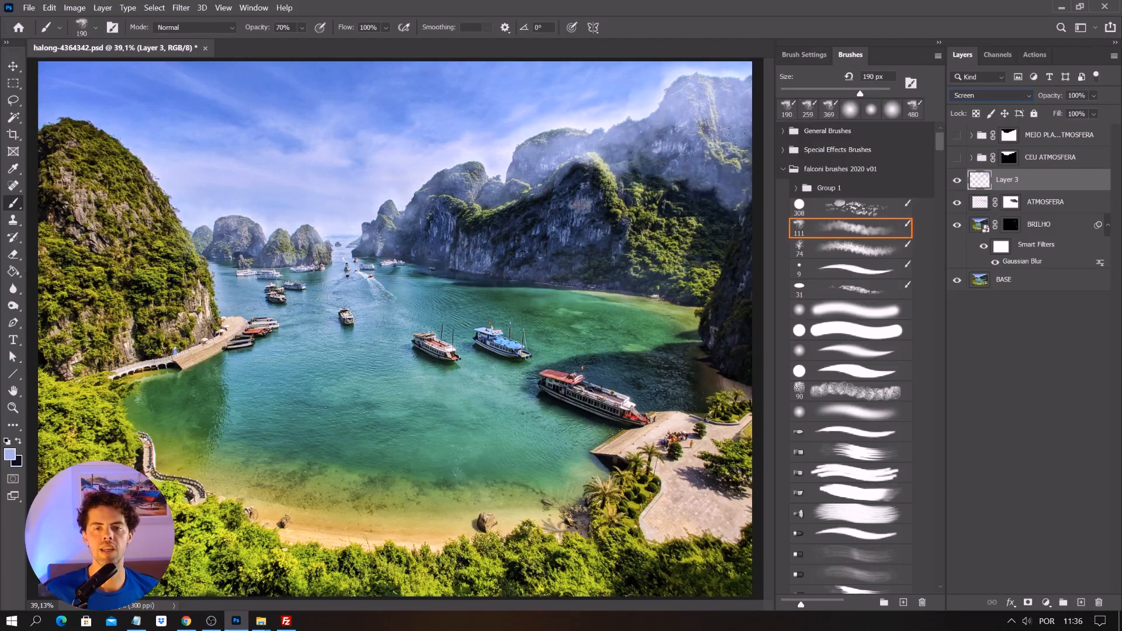
click(957, 181)
click(957, 181)
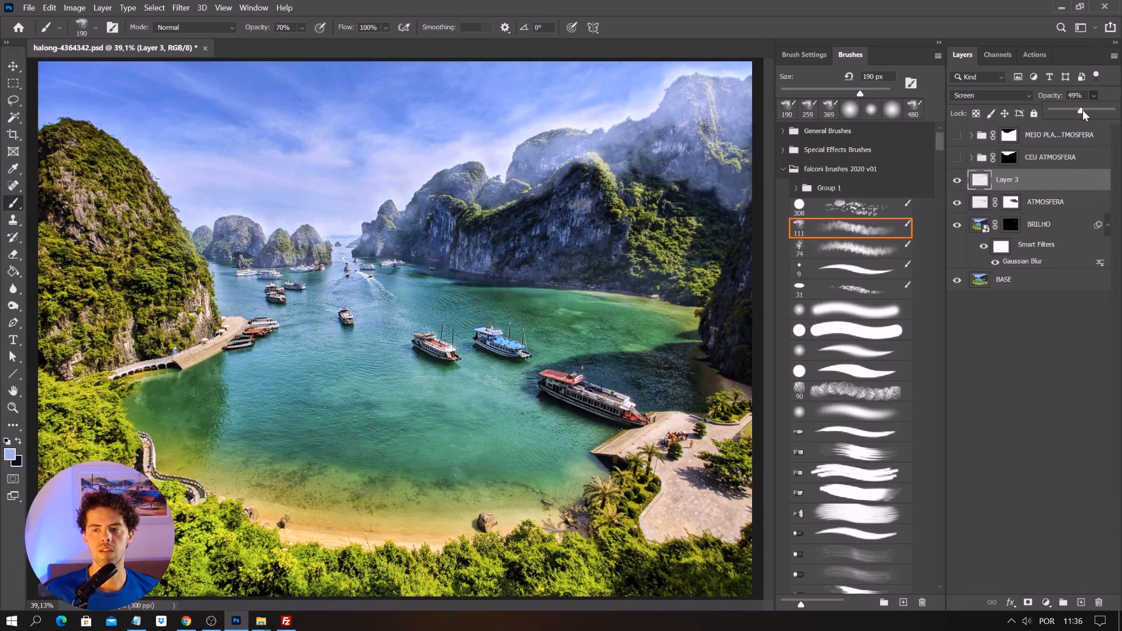
click(957, 181)
- Add a layer mask to Layer 3, paint it black over the upper right-hand cliffs to thin the mist, and compare with the layer hidden
click(1027, 603)
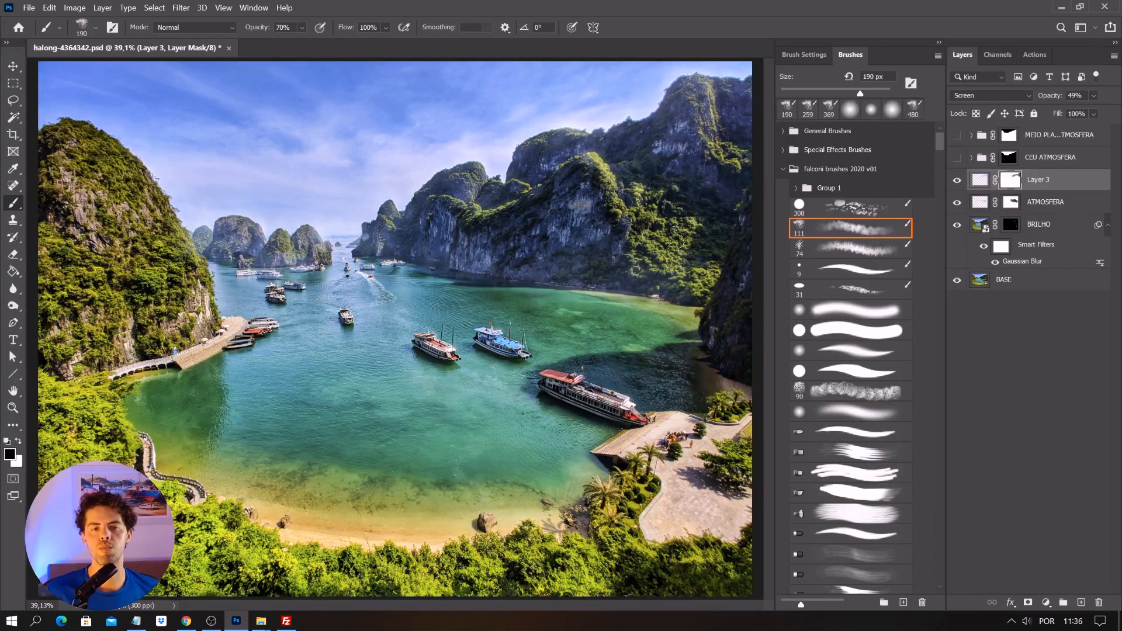
click(957, 181)
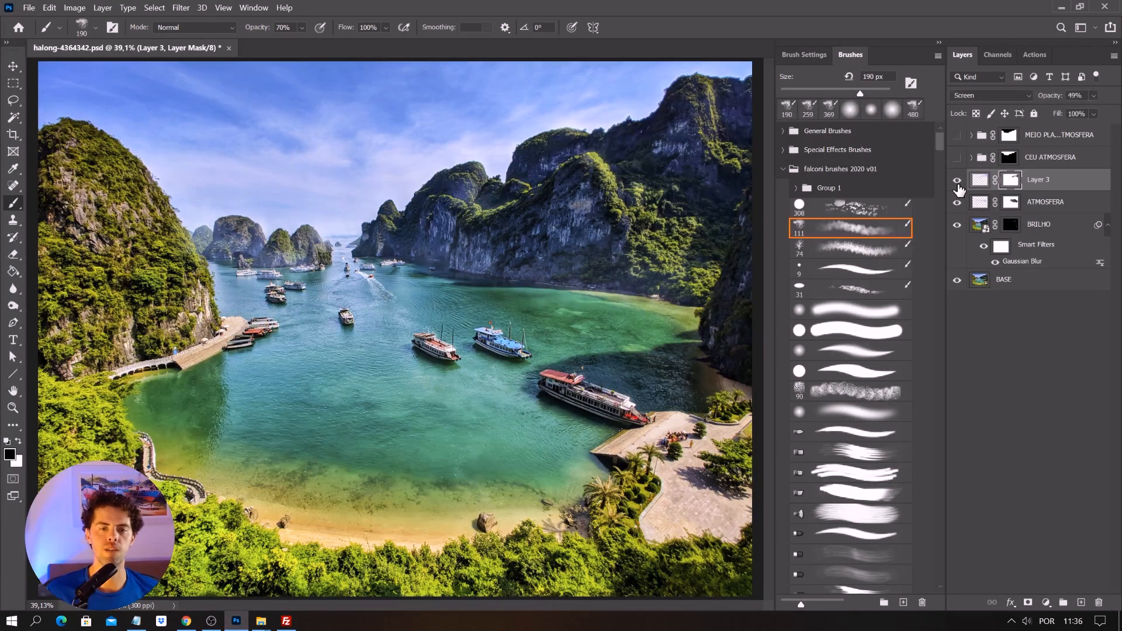
click(957, 182)
- Compare the photo with Layer 3, ATMOSFERA and BRILHO hidden, and show all three layers again
key(v)
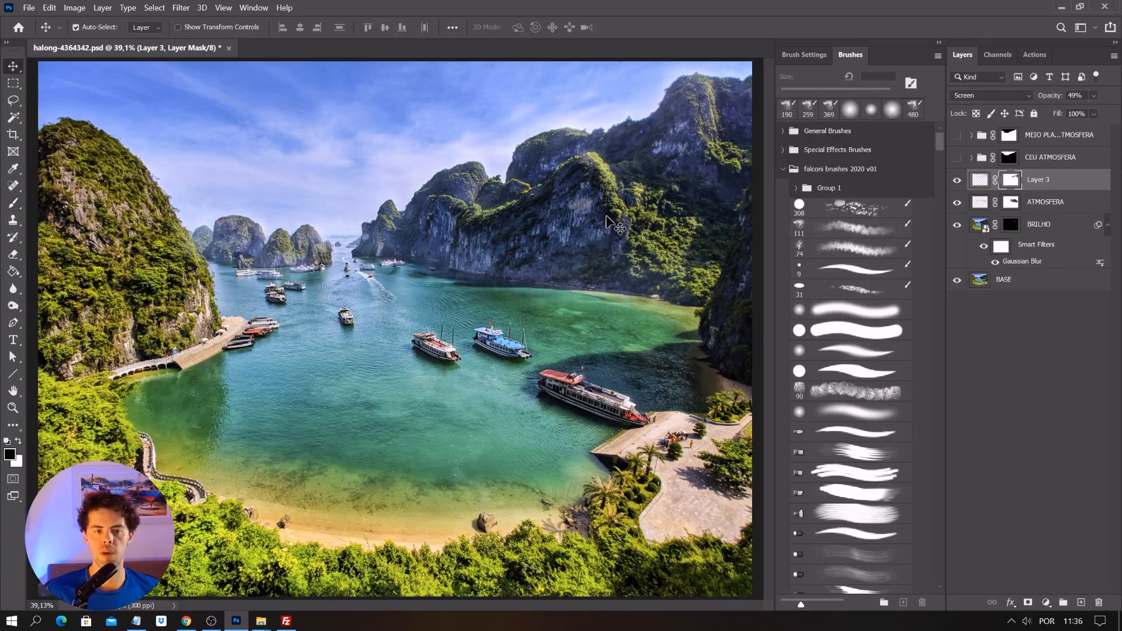
click(956, 181)
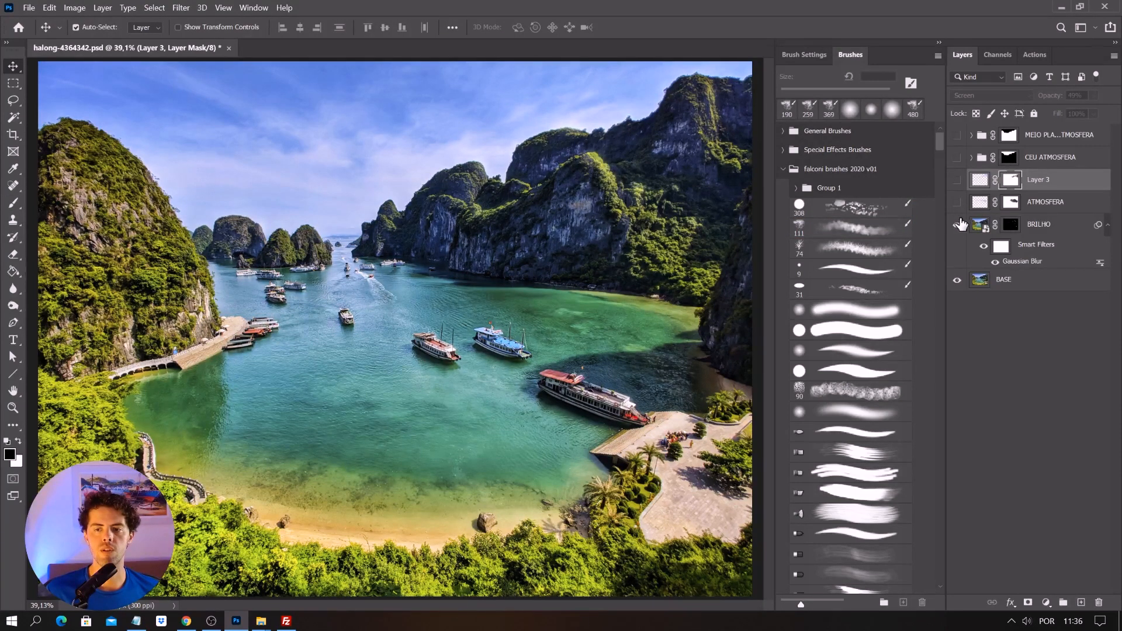
click(957, 225)
click(957, 226)
click(957, 203)
click(957, 181)
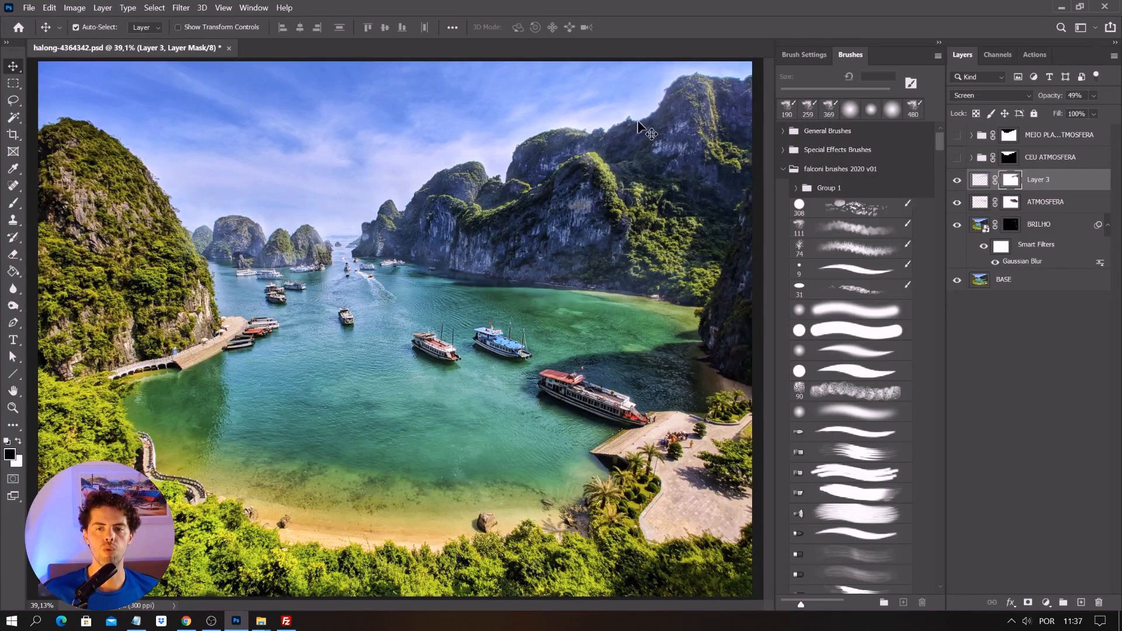
click(954, 177)
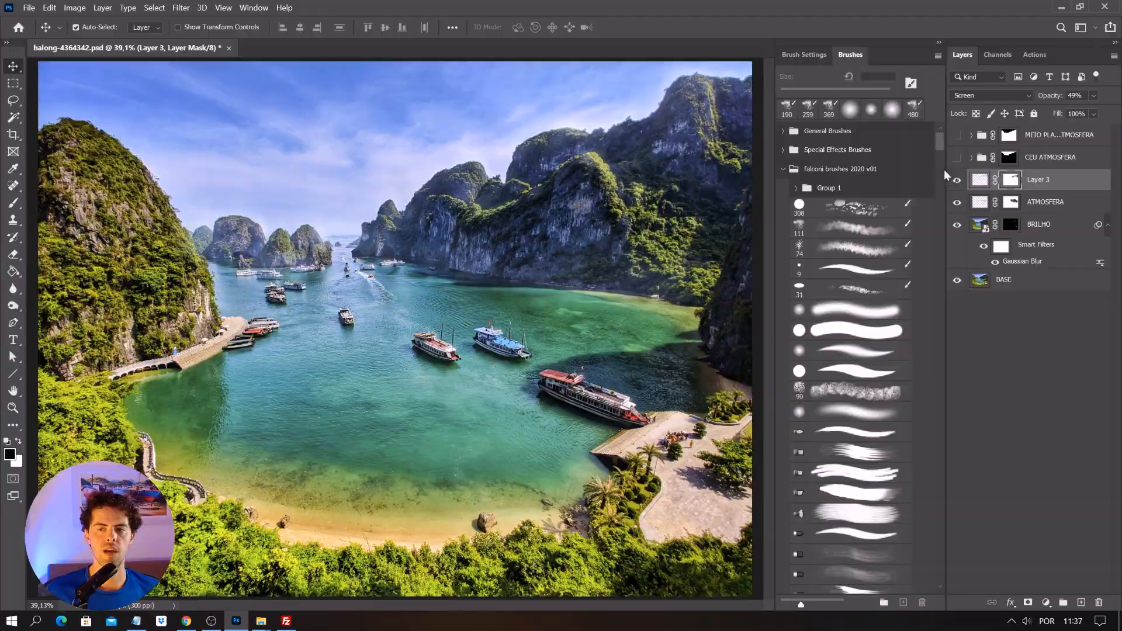